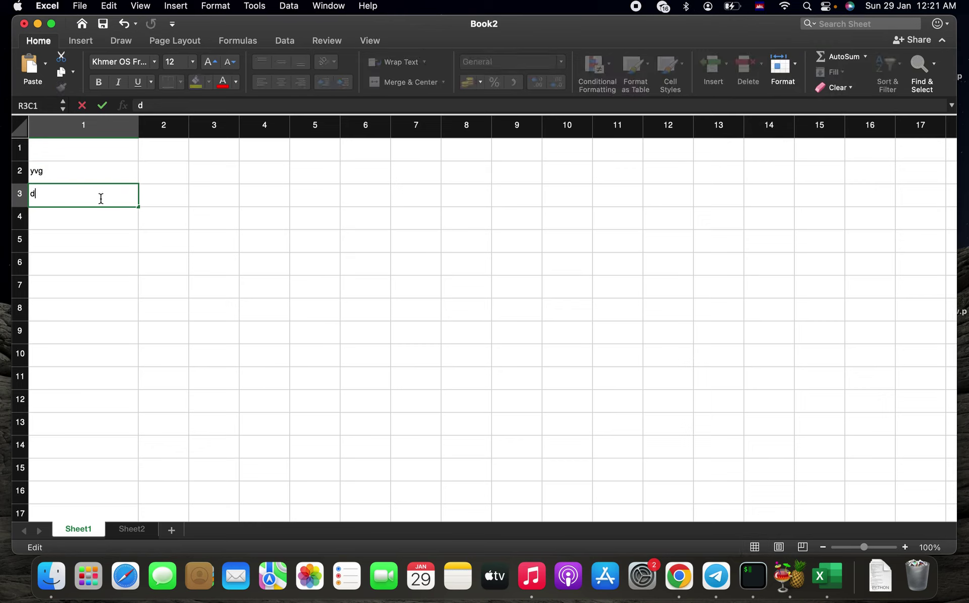
Enter the Khmer sample text "dសដសដសដសថថដសដ" in row 3 of the first column
type("សដសដសដសថថដសដ")
key("ctrl+space")
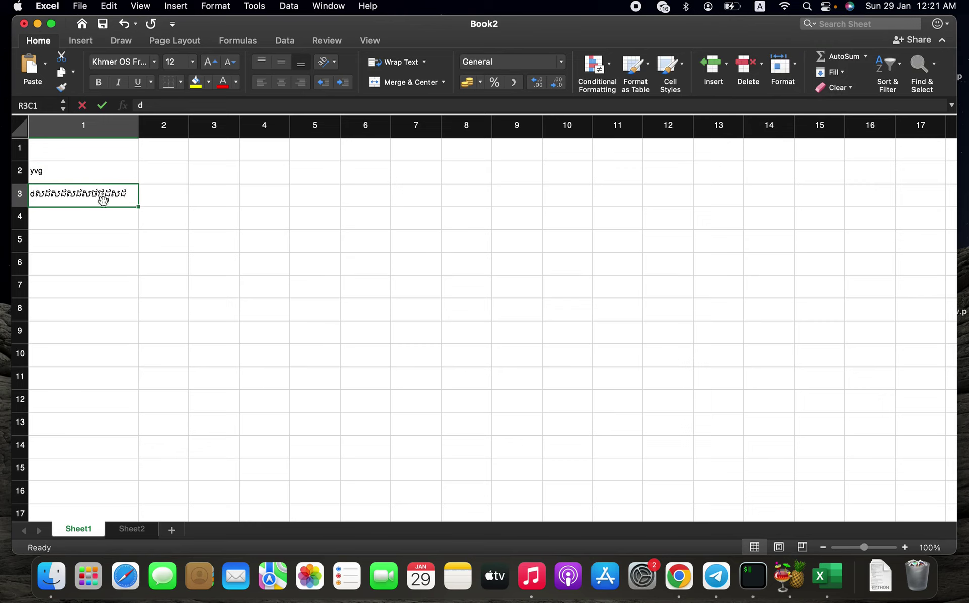
left_click(103, 231)
left_click(112, 197)
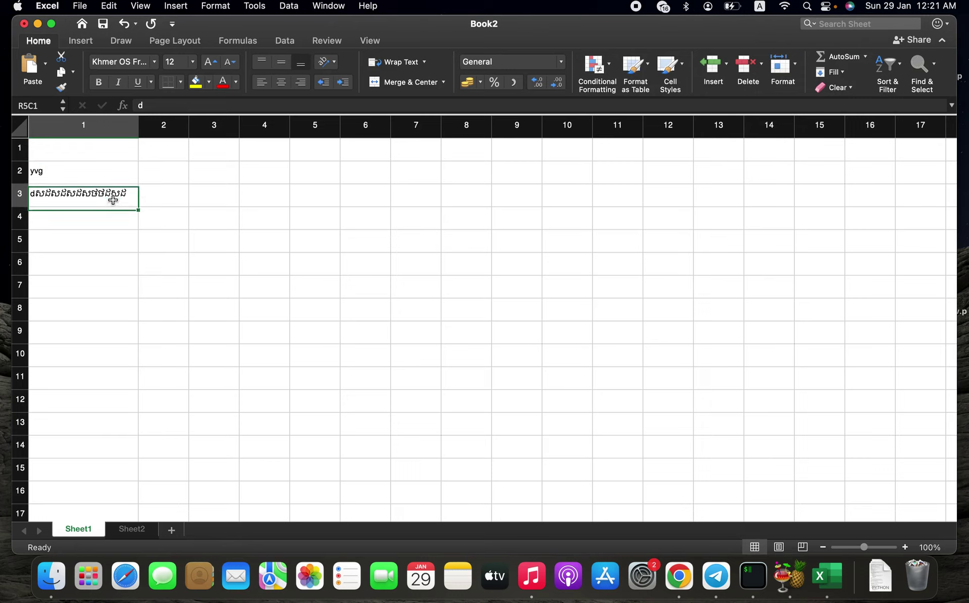
left_click(101, 230)
left_click(108, 202)
Enter the sample text "dសដសដសថដថដថ" in row 4 of the first column, using the Khmer input source after the "d"
left_click(107, 222)
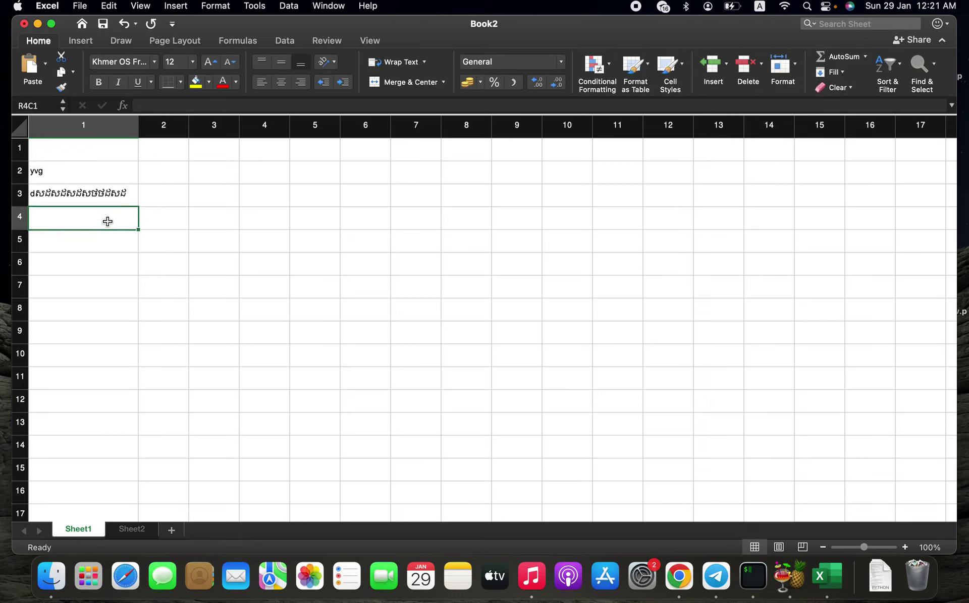
type("d")
key("ctrl+space")
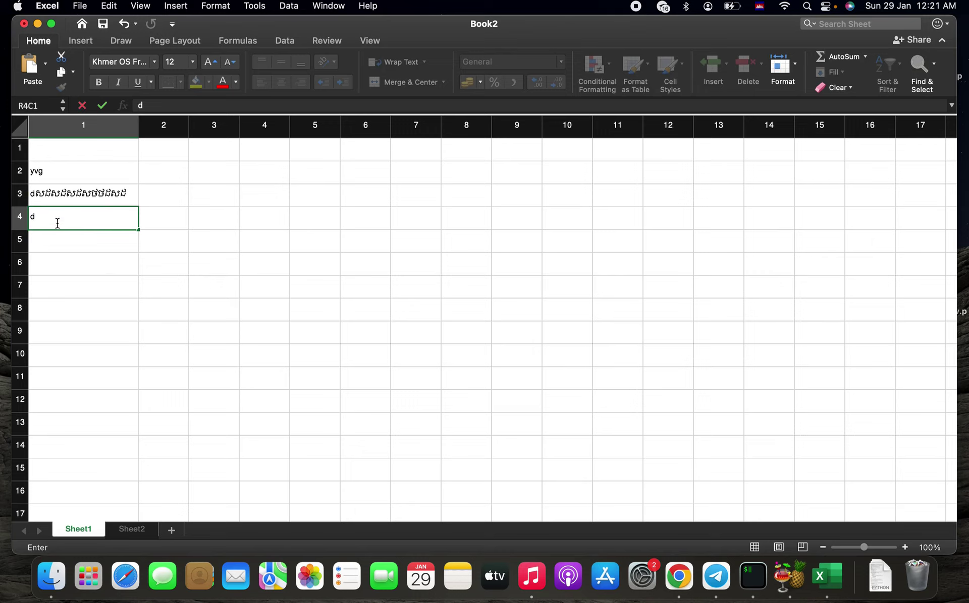
type("សង់សង់សថង់ថង់ថ")
left_click(177, 218)
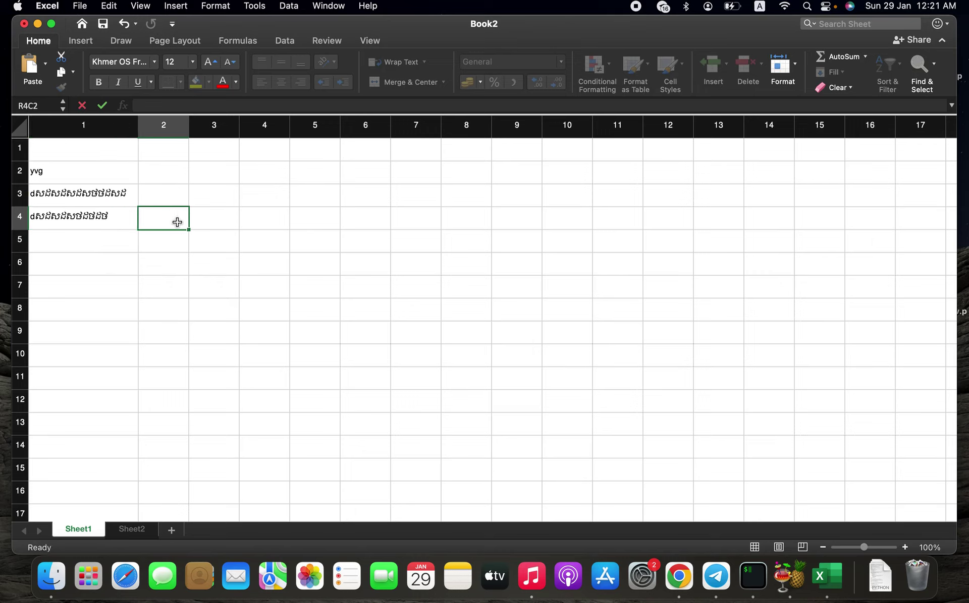
Widen the first column slightly
left_click(117, 233)
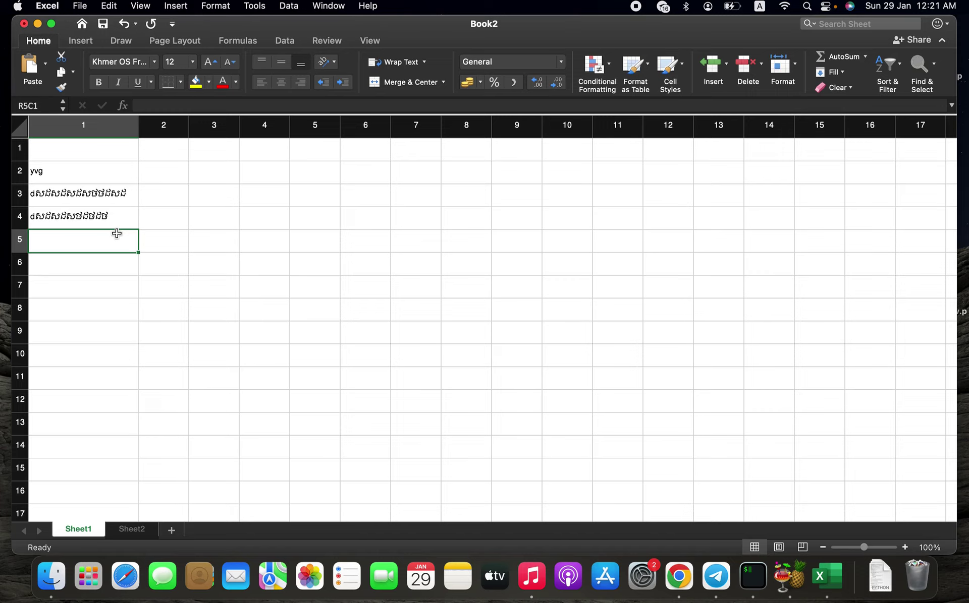
left_click(209, 217)
mouse_move(140, 121)
left_mouse_down()
mouse_move(122, 121)
mouse_move(147, 121)
left_mouse_up()
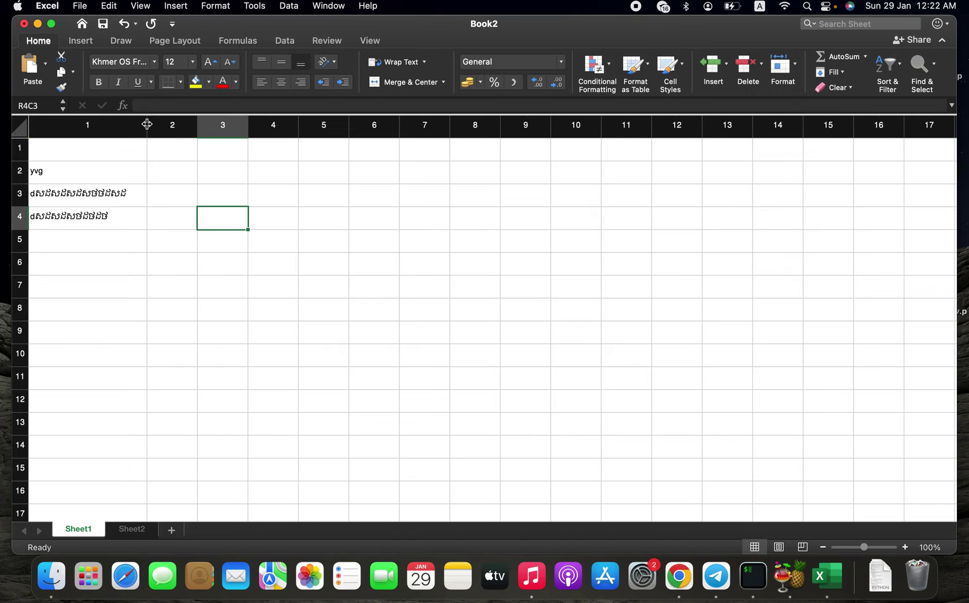
Apply the Khmer OS Freehand font to the whole sheet
left_click(19, 130)
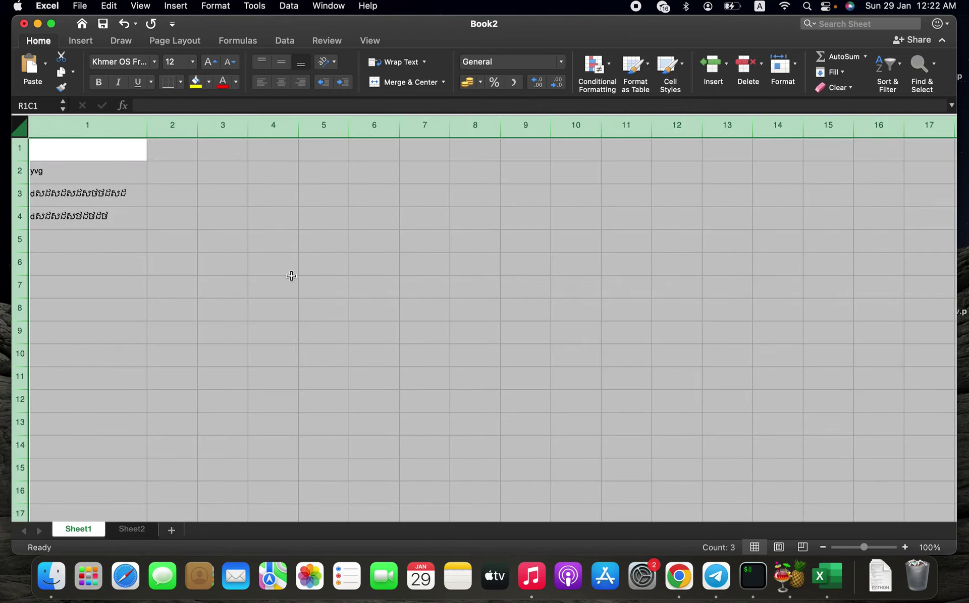
left_click(153, 61)
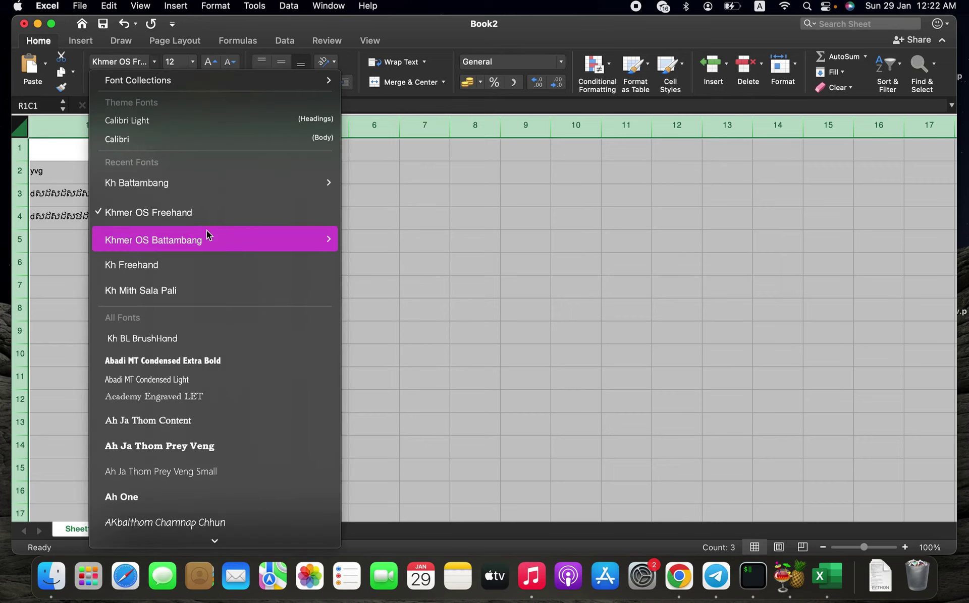
mouse_move(207, 235)
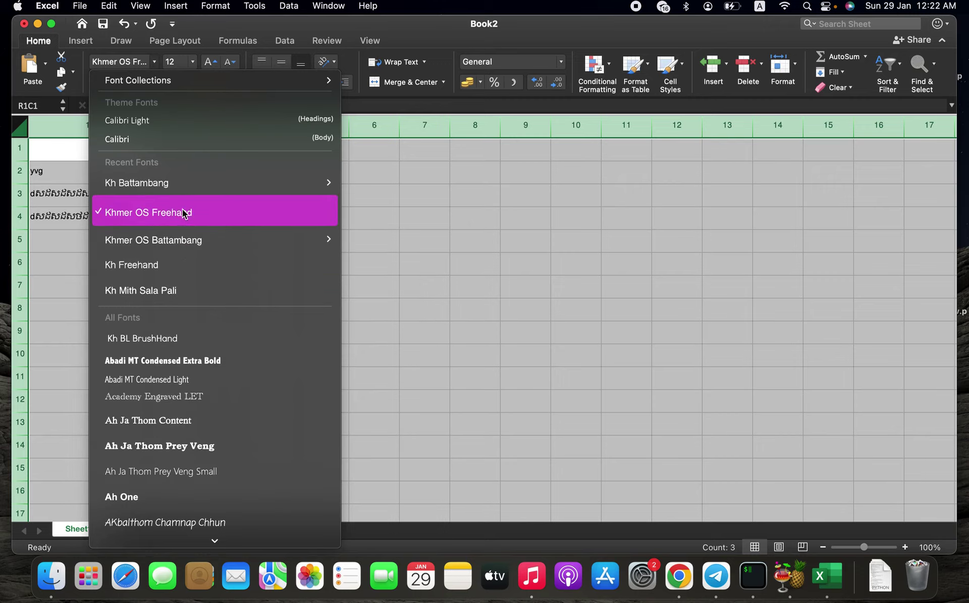
scroll(197, 283, "down", 15)
scroll(198, 283, "down", 20)
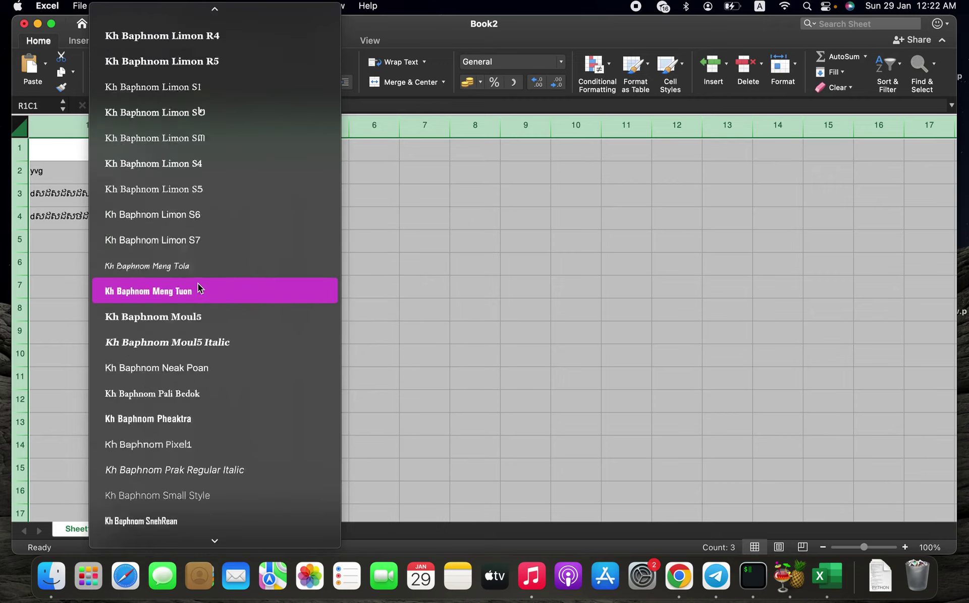
scroll(198, 286, "down", 10)
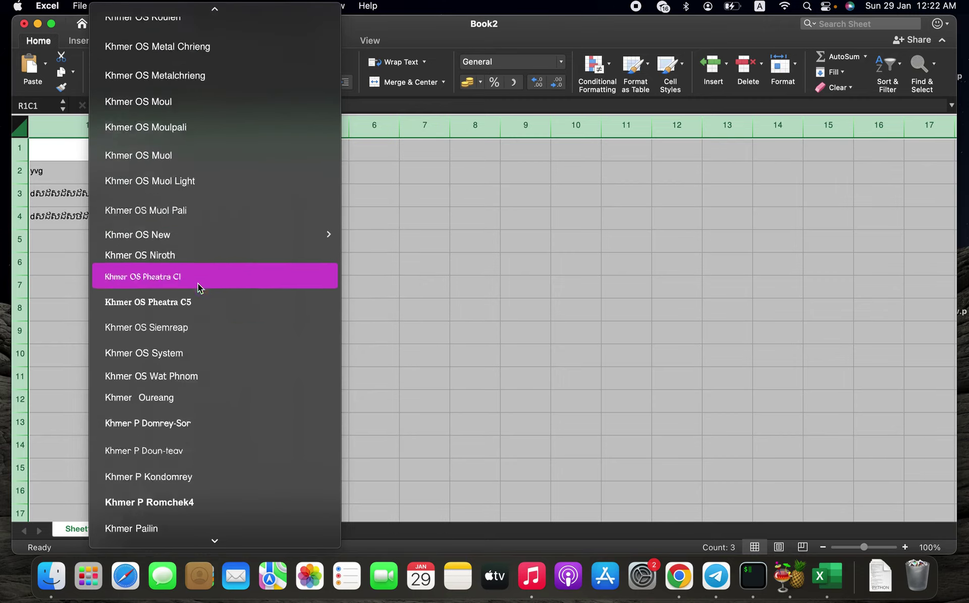
scroll(198, 287, "up", 4)
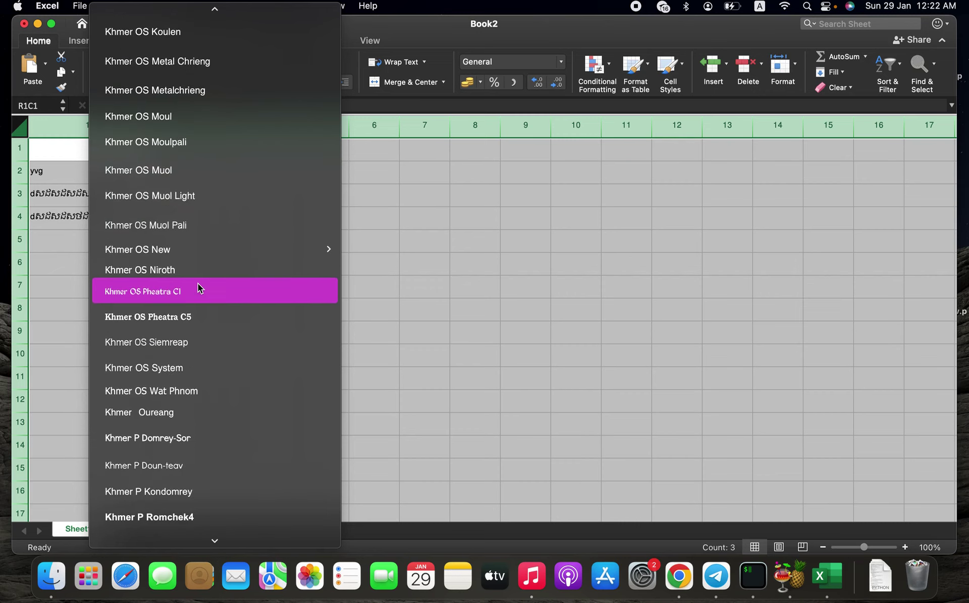
scroll(198, 283, "up", 7)
scroll(198, 283, "up", 4)
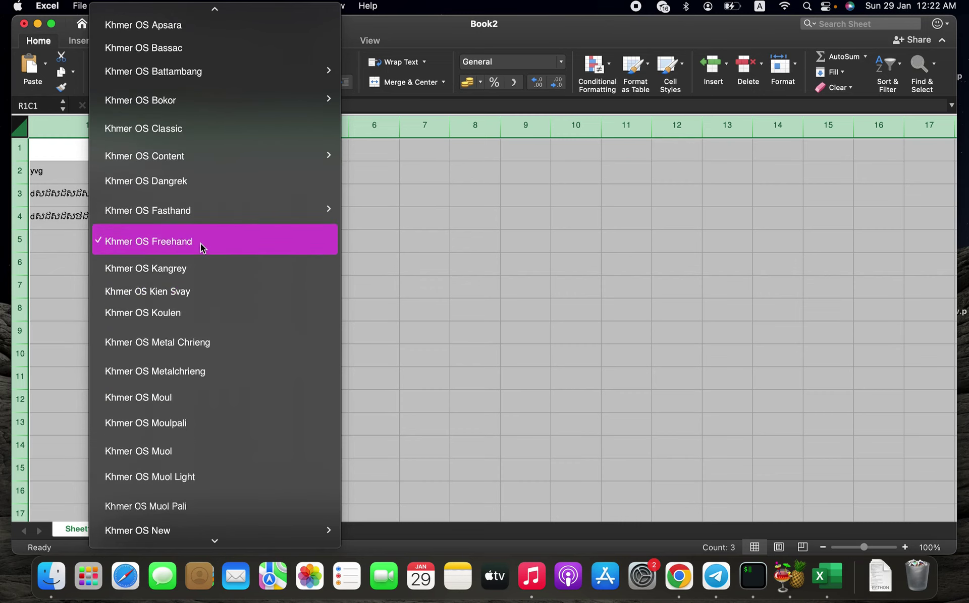
scroll(187, 386, "down", 3)
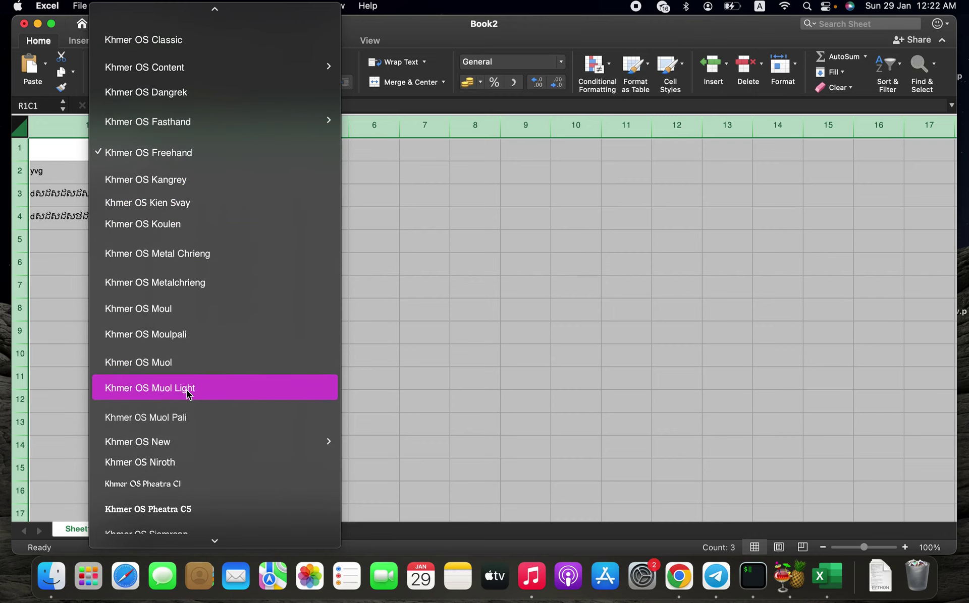
scroll(186, 389, "down", 10)
scroll(186, 389, "down", 15)
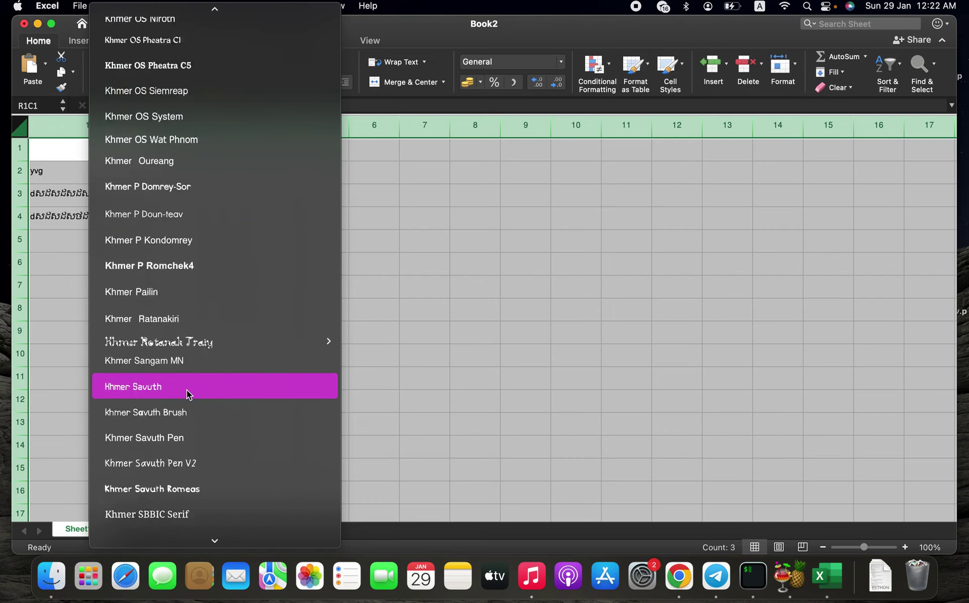
scroll(204, 411, "down", 2)
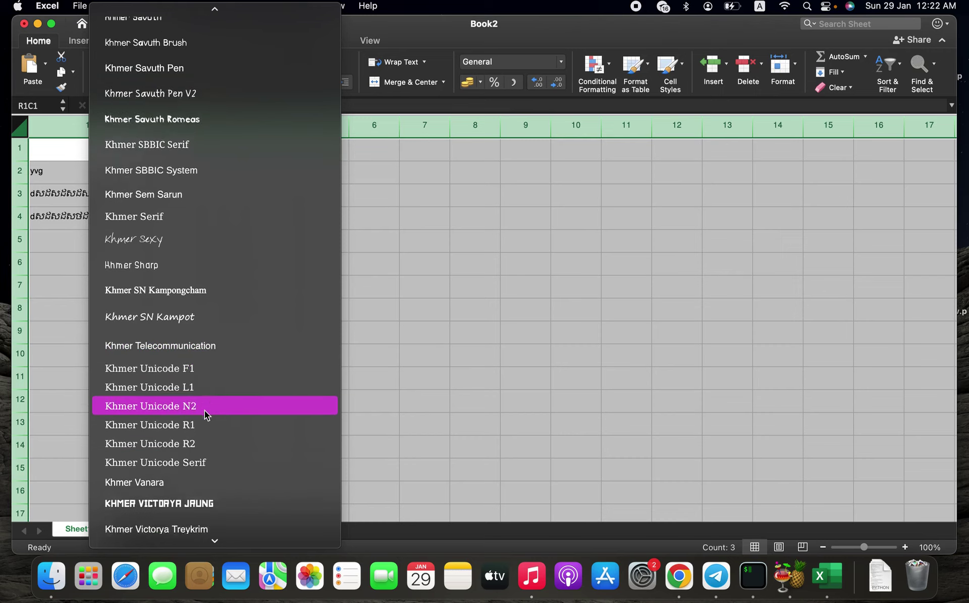
scroll(204, 411, "up", 4)
scroll(204, 411, "up", 10)
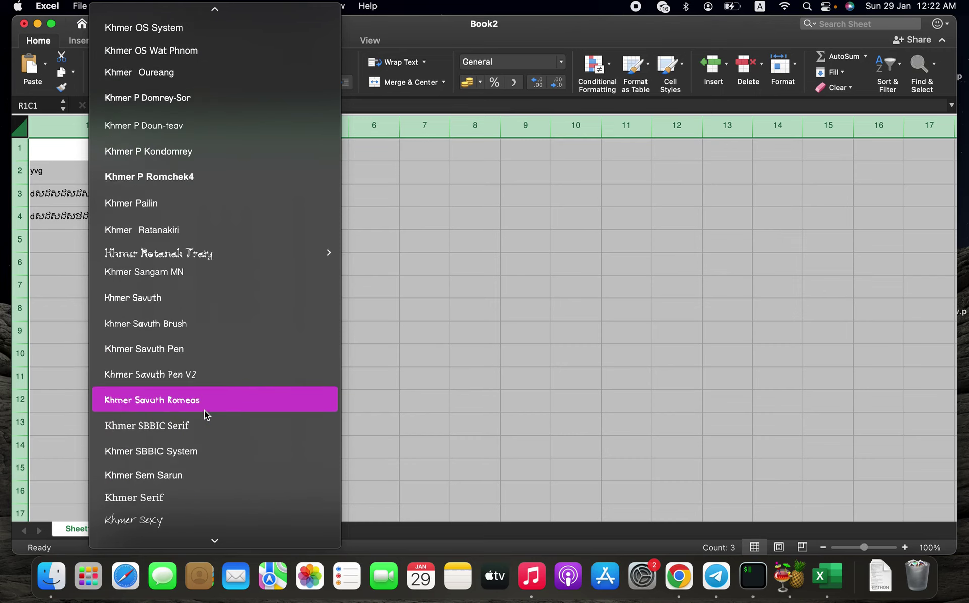
scroll(210, 177, "up", 5)
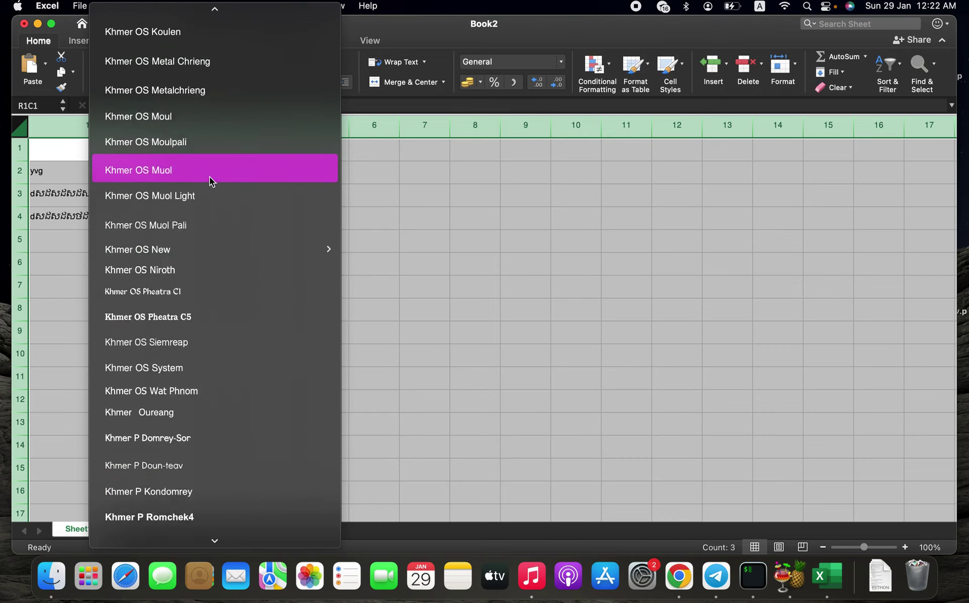
scroll(209, 177, "up", 3)
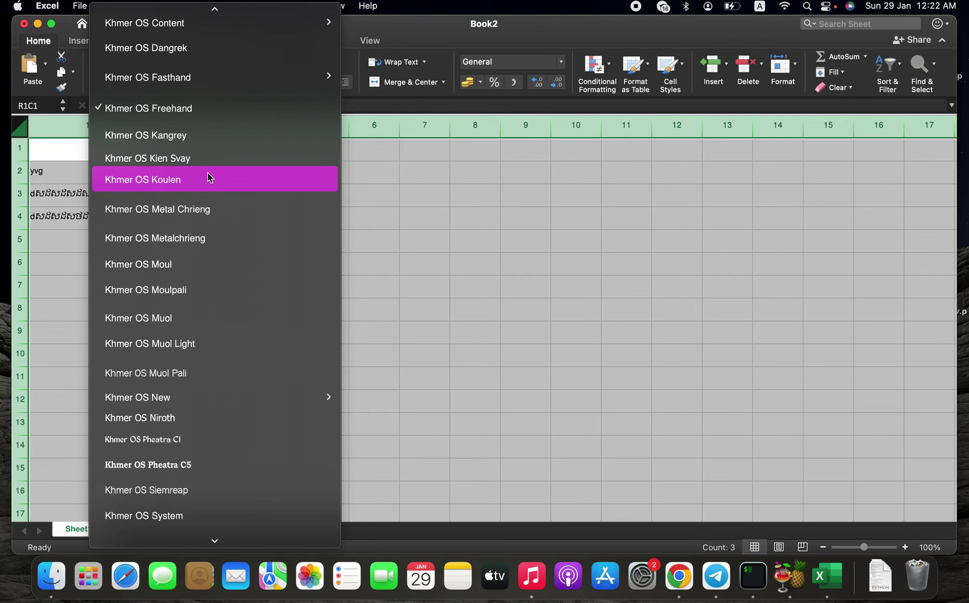
left_click(177, 108)
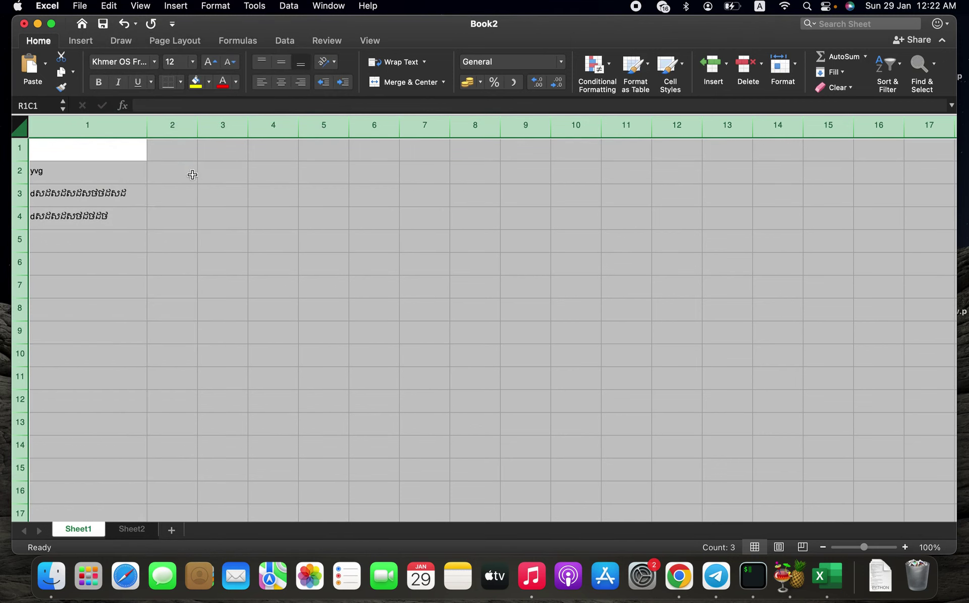
Enter the Khmer sample texts "ដដដសដ" and "dសដ" in rows 4 and 5 of the second column
left_click(190, 218)
type("g")
key("ctrl+space")
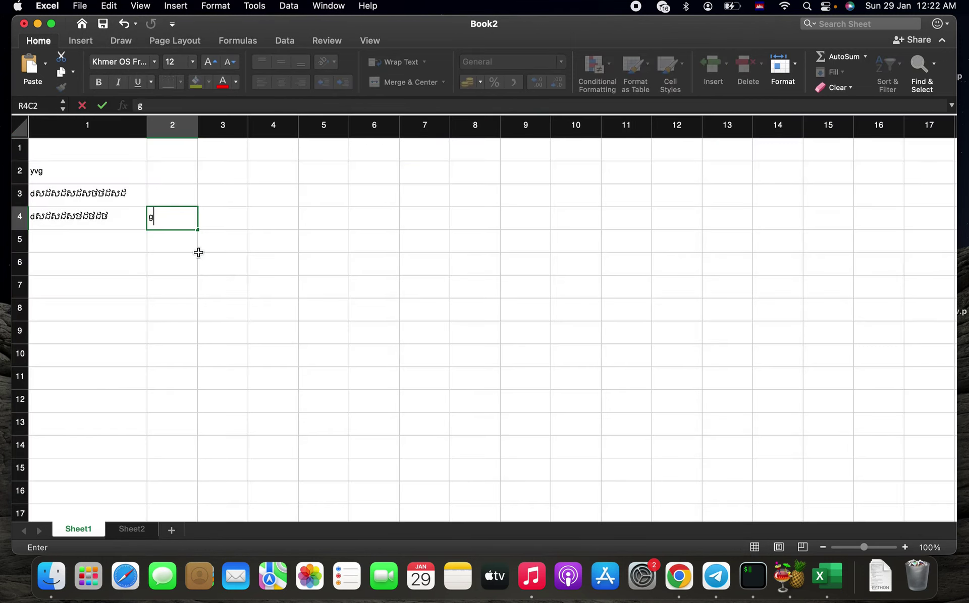
type("ដដសដ")
key("Return")
double_click(188, 244)
type("dសដ")
Enter "dសដ" in row 6 of the first column and in row 7 of the second column
left_click(144, 263)
type("dសដ")
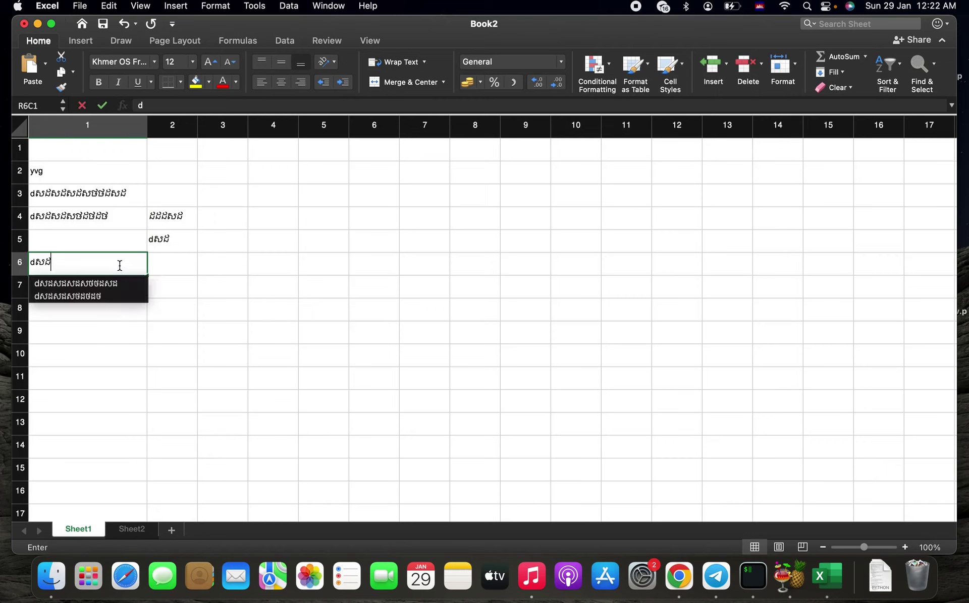
left_click(171, 292)
type("dសដ")
Enter "dស" in row 8 of column 3 and "dសដ" in row 7 of columns 3 and 4, then switch back to the English input source
left_click(225, 301)
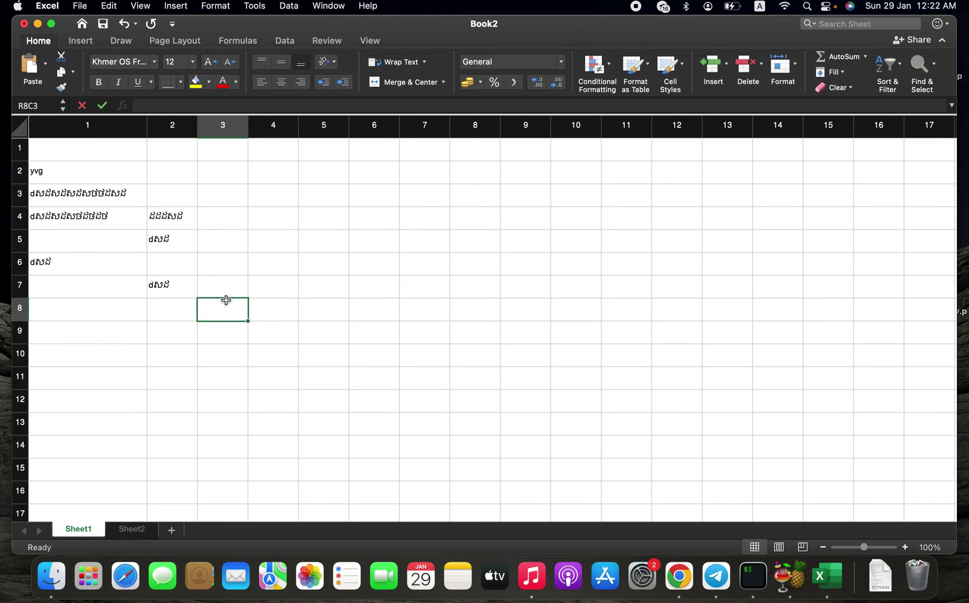
type("dស")
left_click(226, 291)
type("dសដ")
left_click(287, 291)
type("dសដ")
left_click(315, 266)
key("ctrl+space")
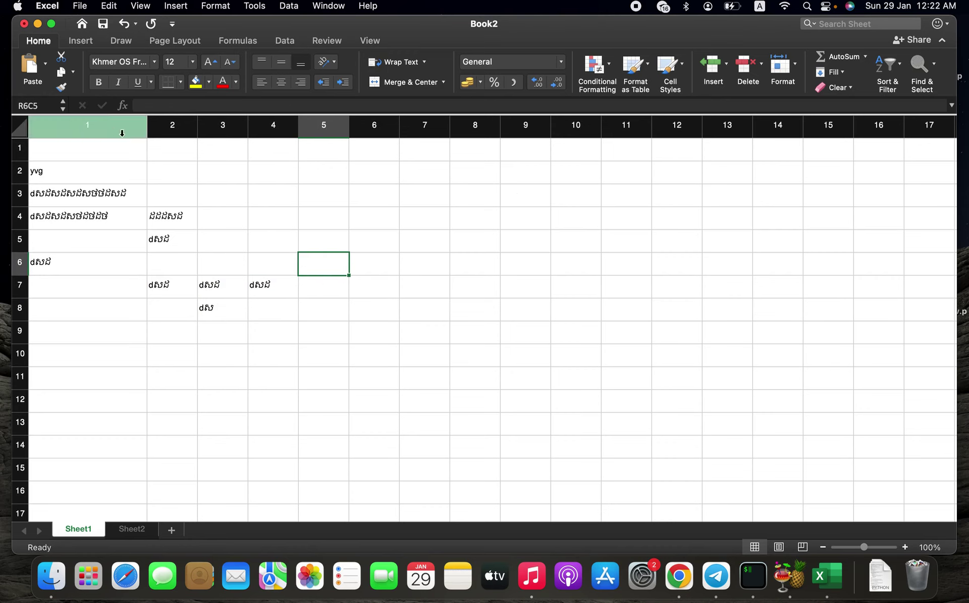
left_click(56, 10)
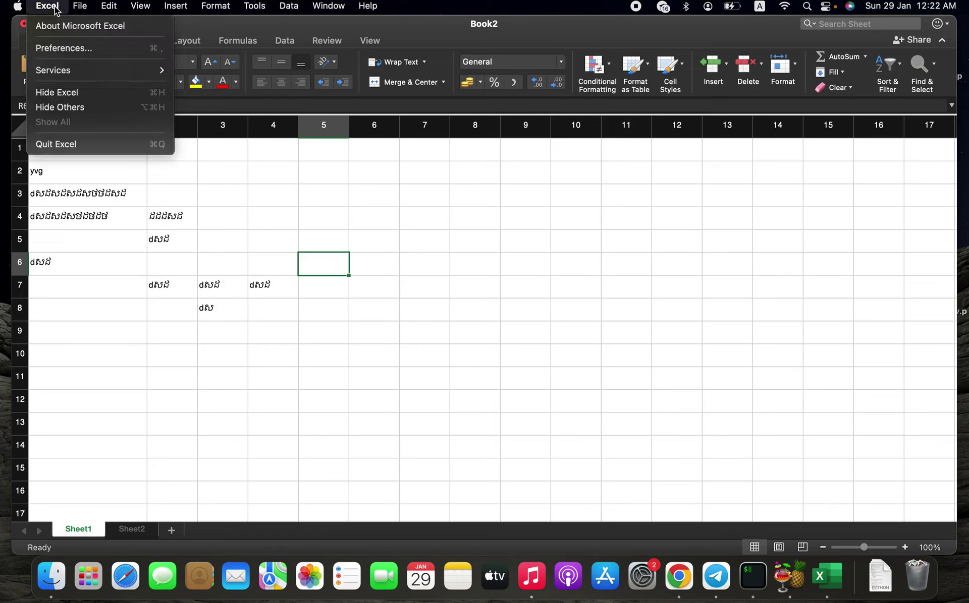
mouse_move(80, 8)
left_click(59, 42)
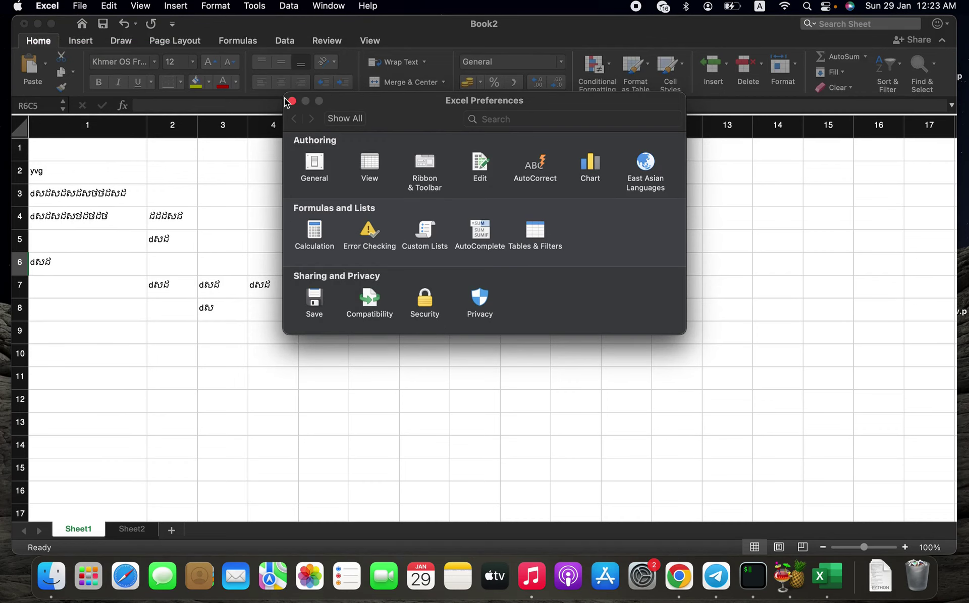
left_click(291, 101)
Open the General preferences and move their window up to the upper edge of the screen
left_click(62, 7)
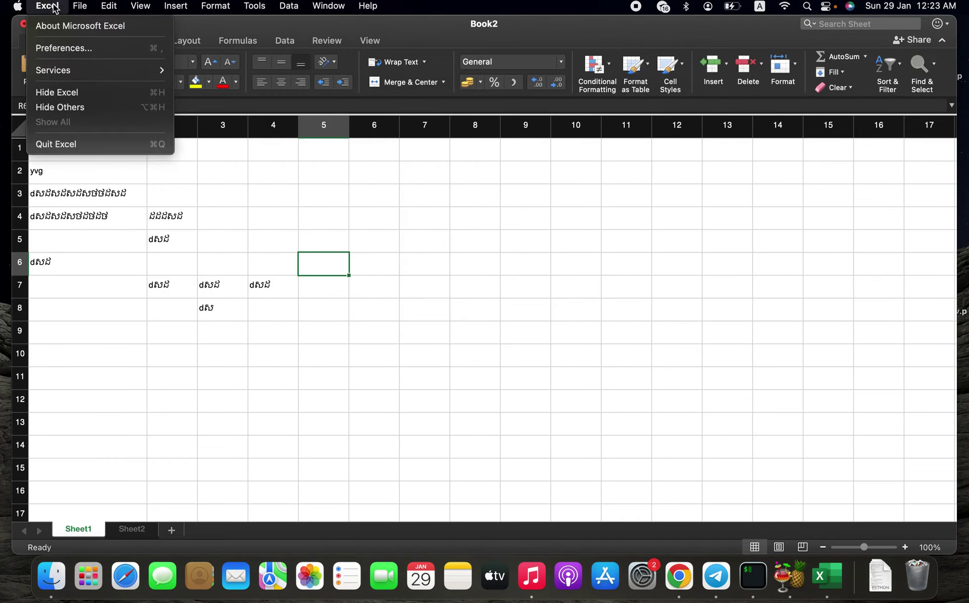
left_click(337, 151)
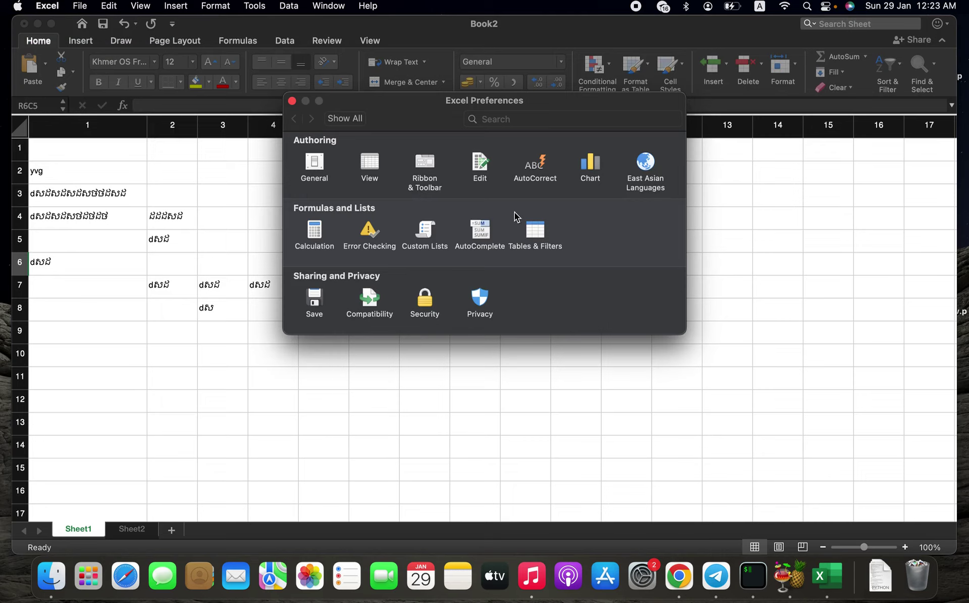
left_click(314, 167)
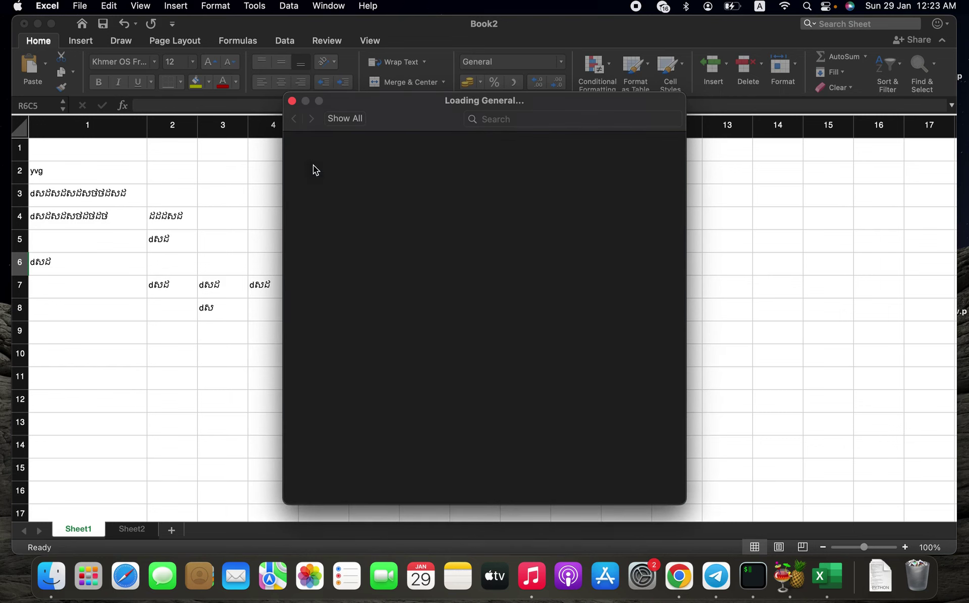
left_click_drag(415, 112, 411, 4)
Set the default font to Khmer OS Siemreap in the General preferences and close the preferences window
left_click(521, 251)
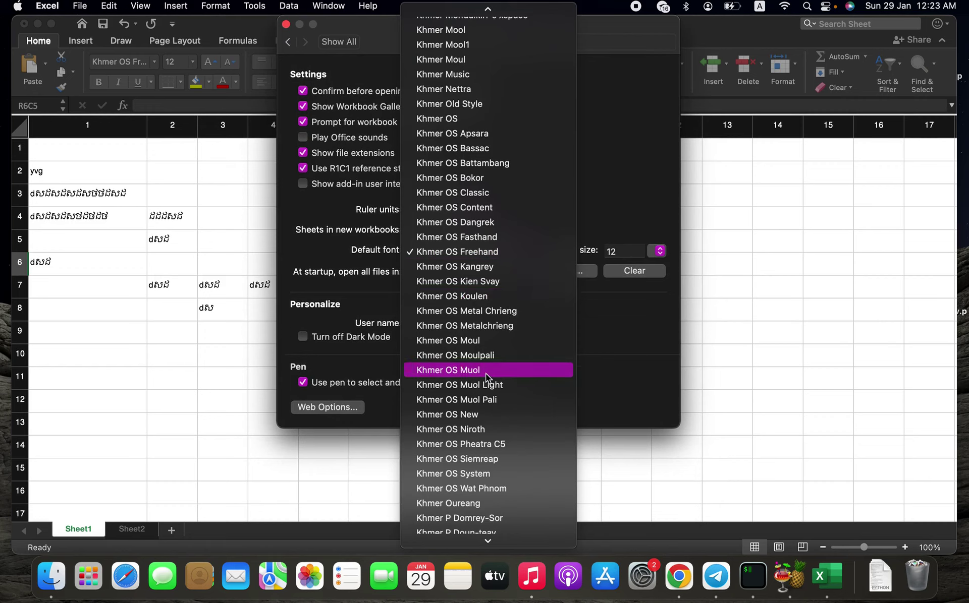
scroll(486, 373, "down", 15)
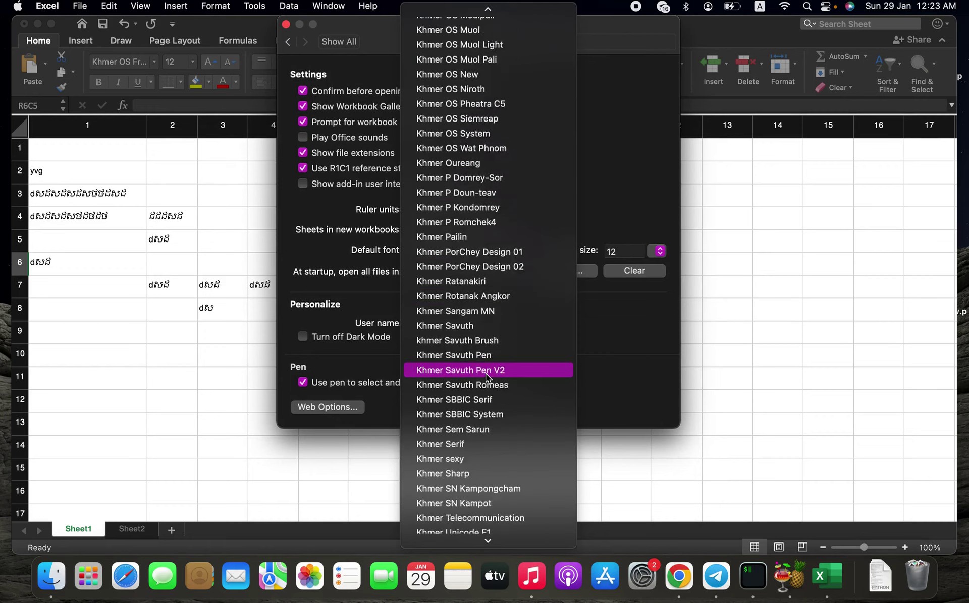
scroll(486, 377, "down", 20)
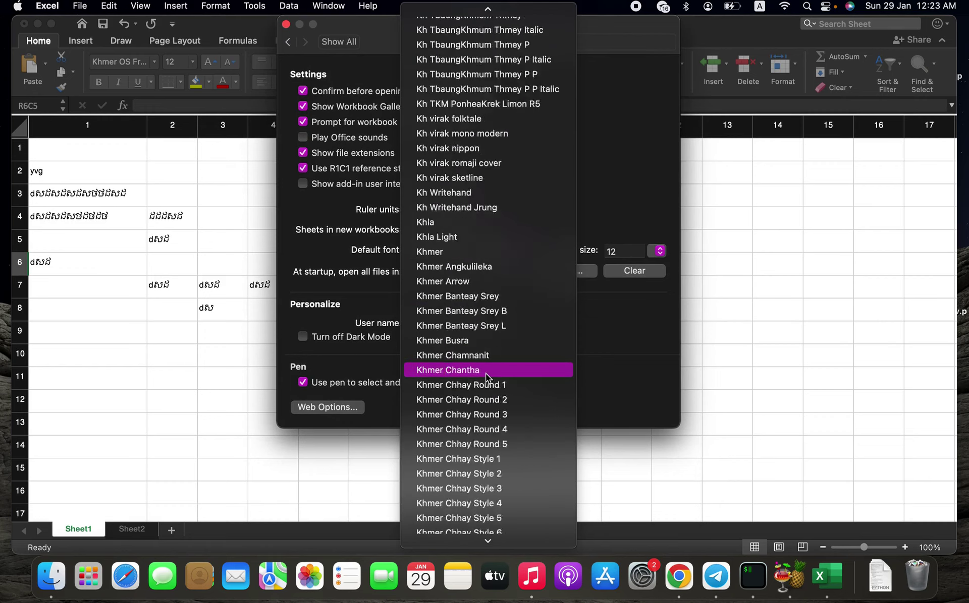
scroll(486, 373, "up", 10)
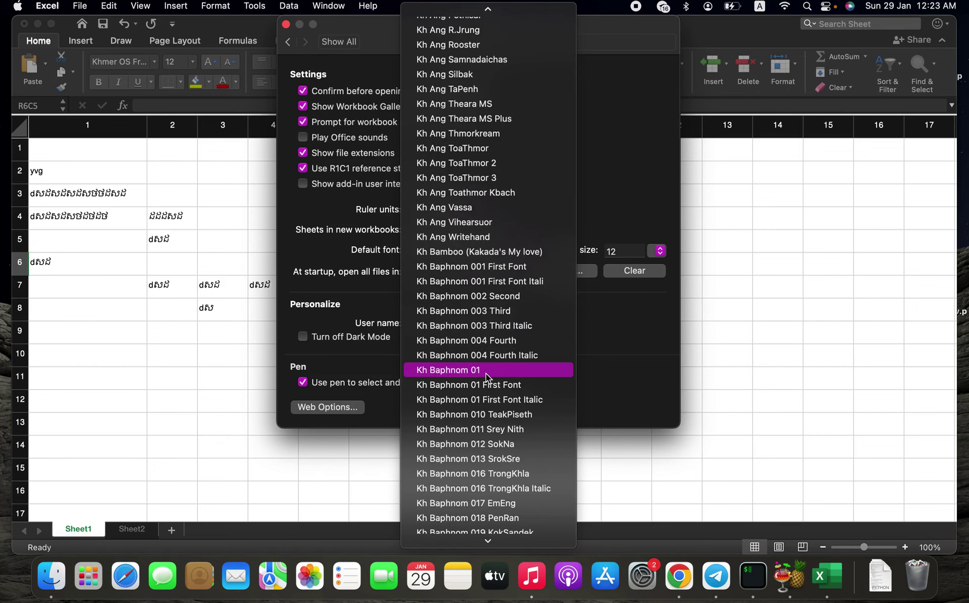
scroll(485, 373, "up", 15)
scroll(485, 373, "down", 20)
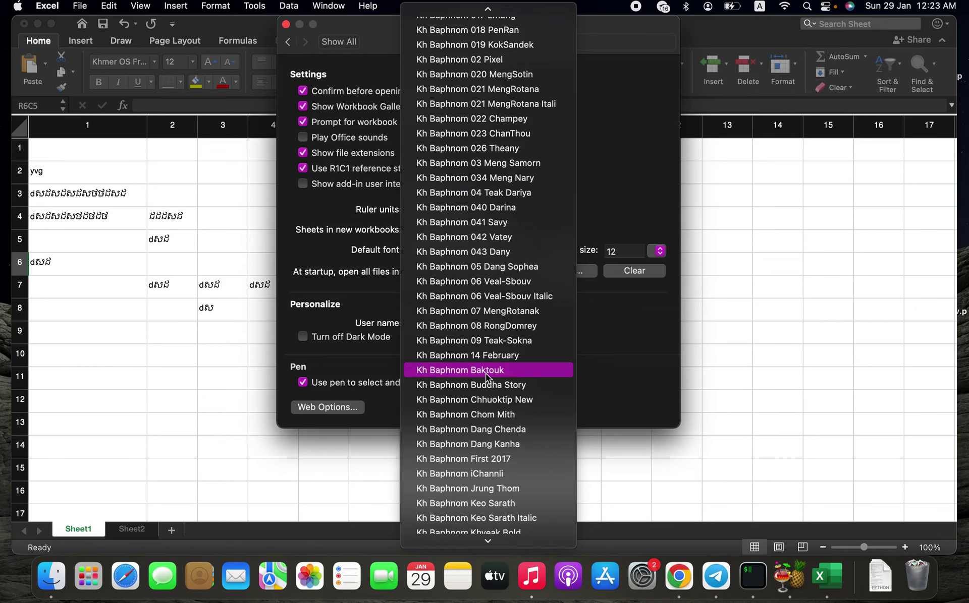
scroll(485, 373, "up", 20)
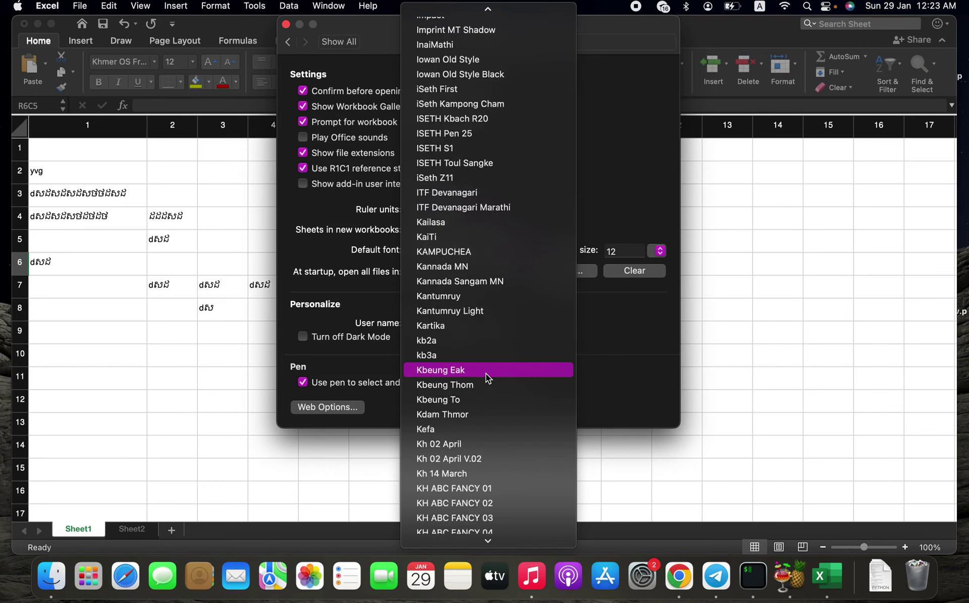
scroll(486, 373, "up", 15)
scroll(486, 373, "down", 20)
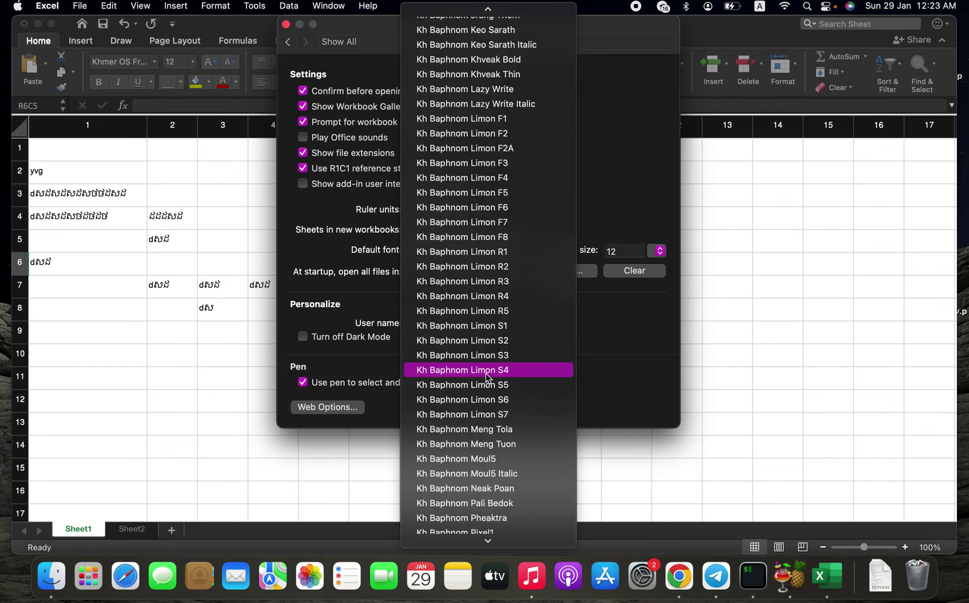
scroll(485, 377, "down", 20)
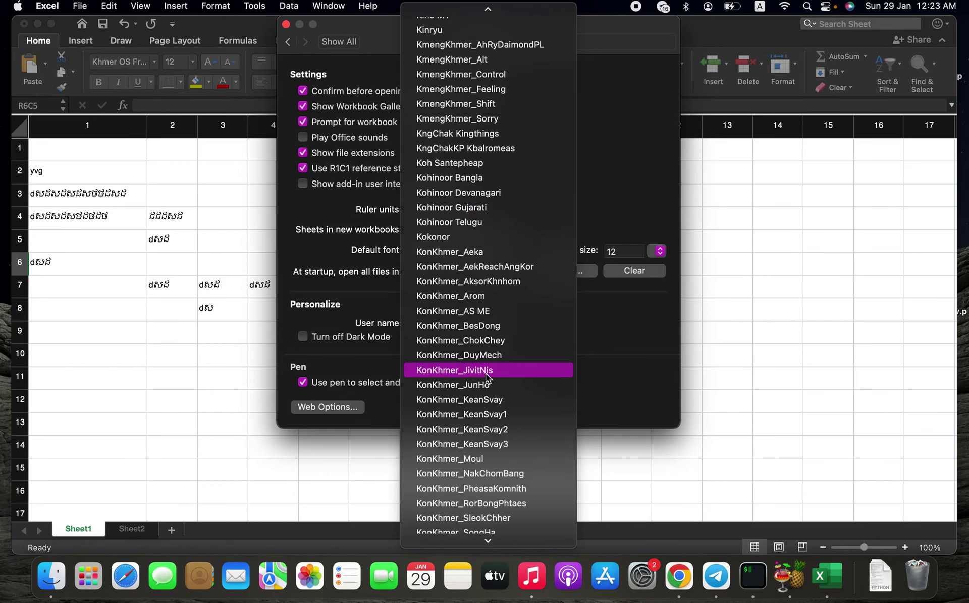
scroll(487, 378, "down", 20)
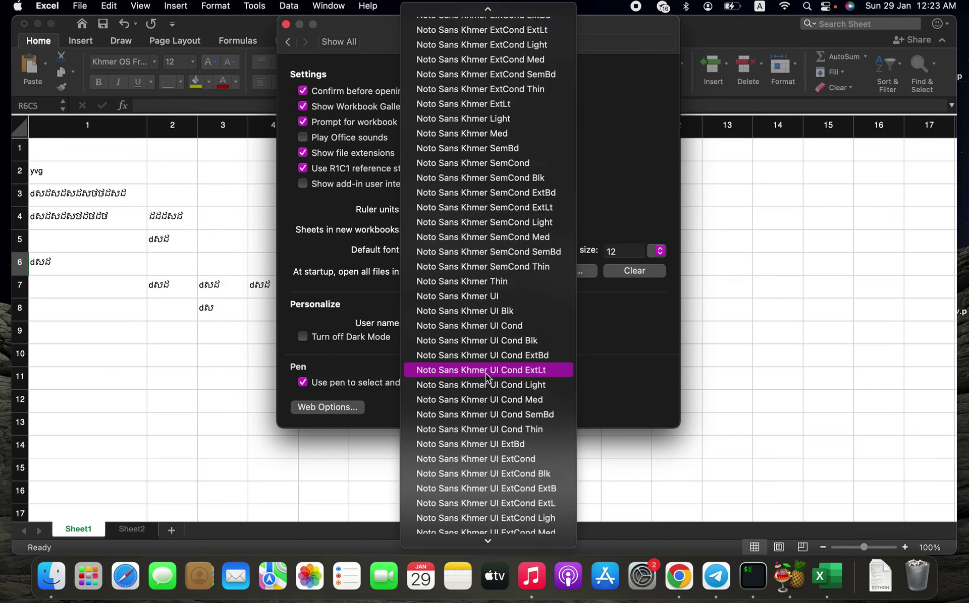
scroll(485, 373, "up", 20)
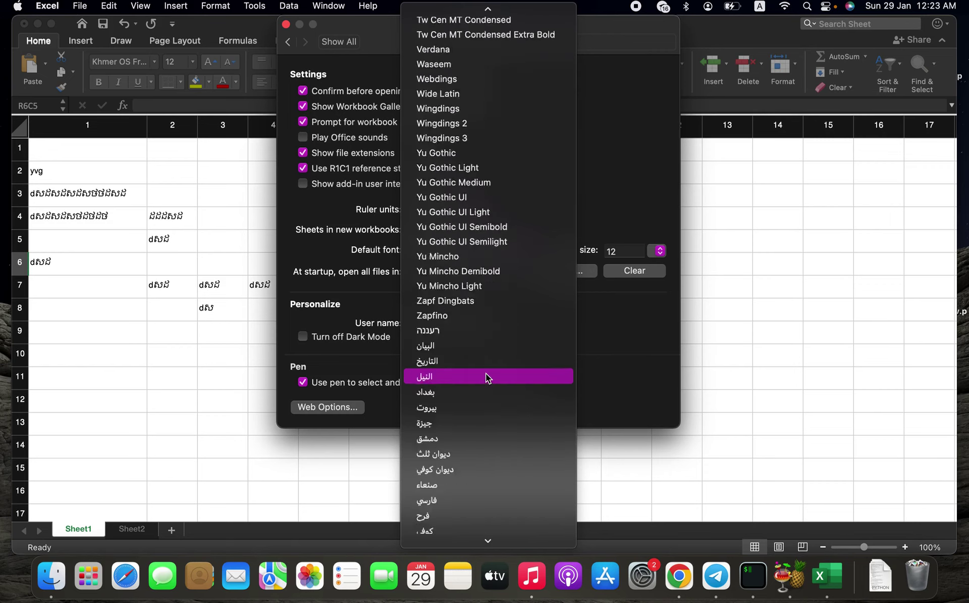
scroll(480, 389, "up", 20)
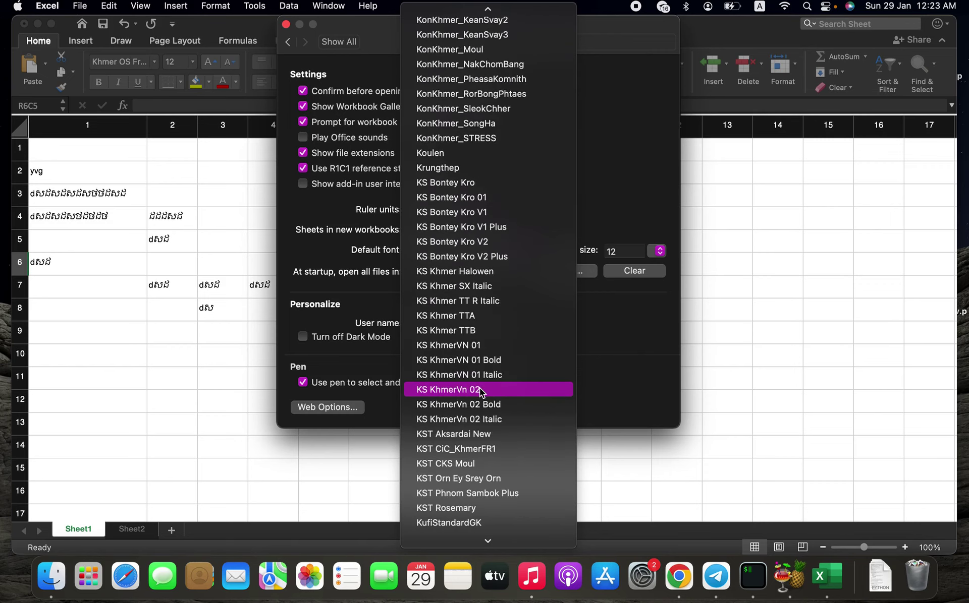
scroll(479, 388, "up", 15)
scroll(479, 389, "up", 3)
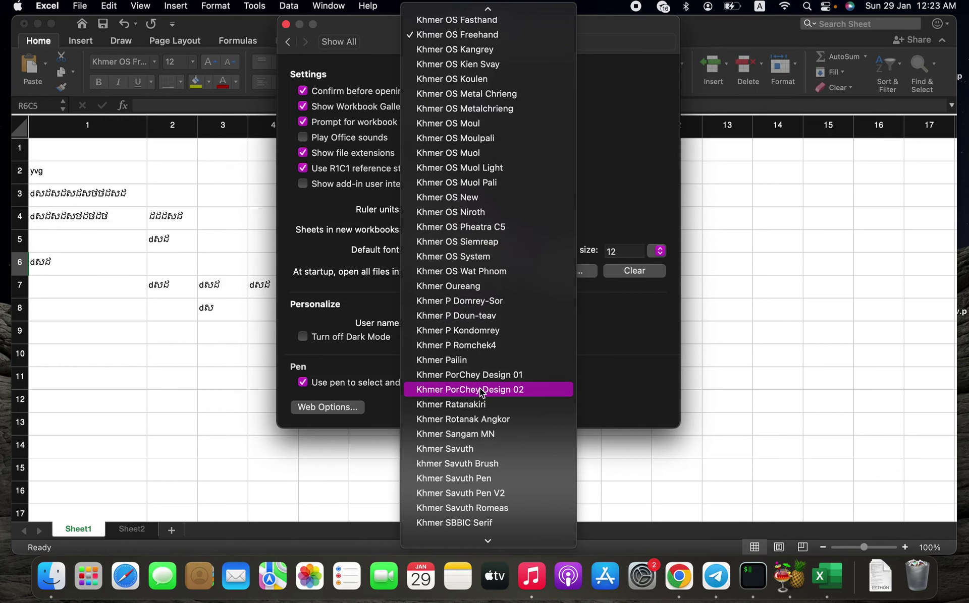
left_click(495, 244)
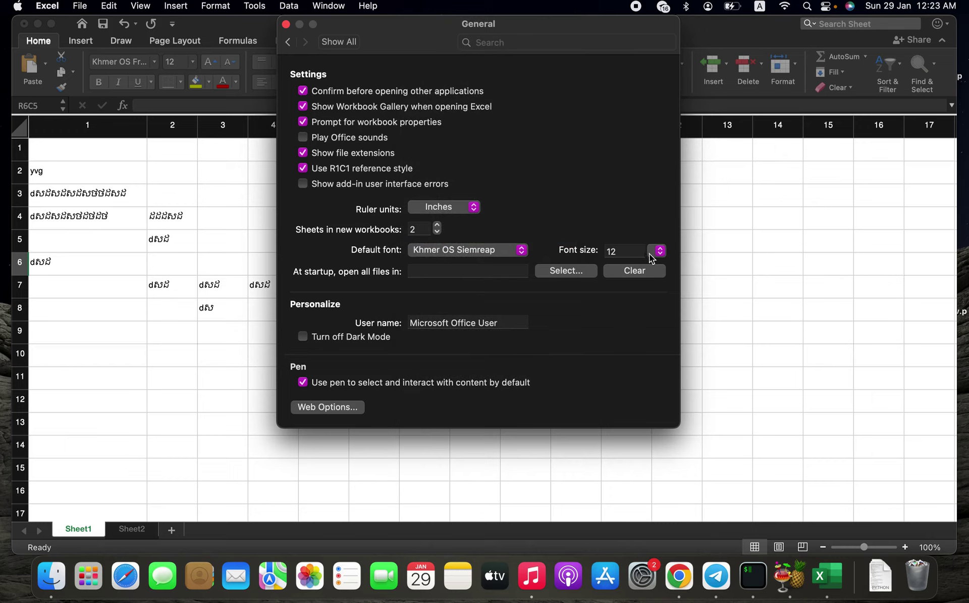
left_click(632, 253)
left_click(287, 25)
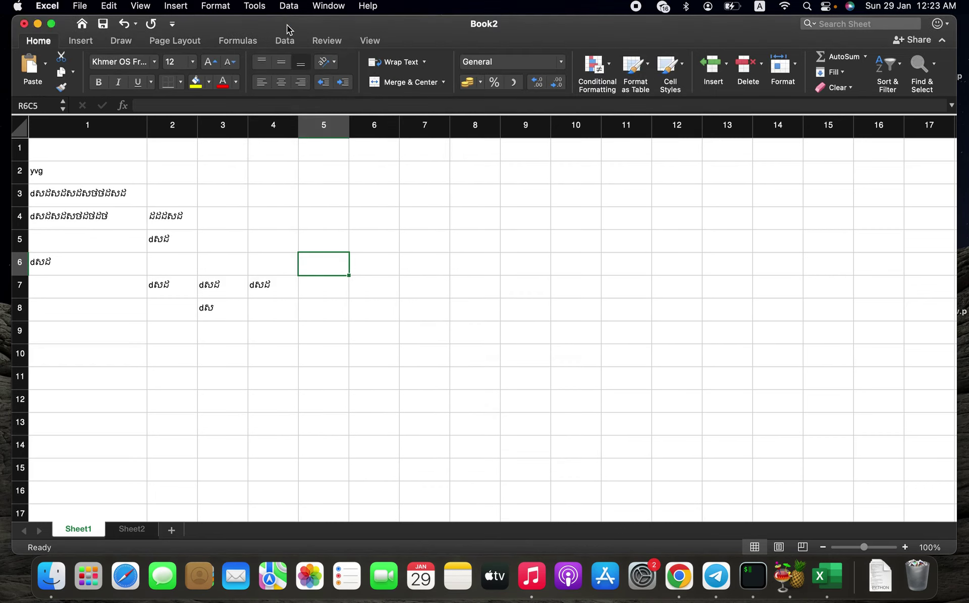
Quit Excel without saving the changes to Book2
left_click(471, 240)
key("super+q")
left_click(471, 335)
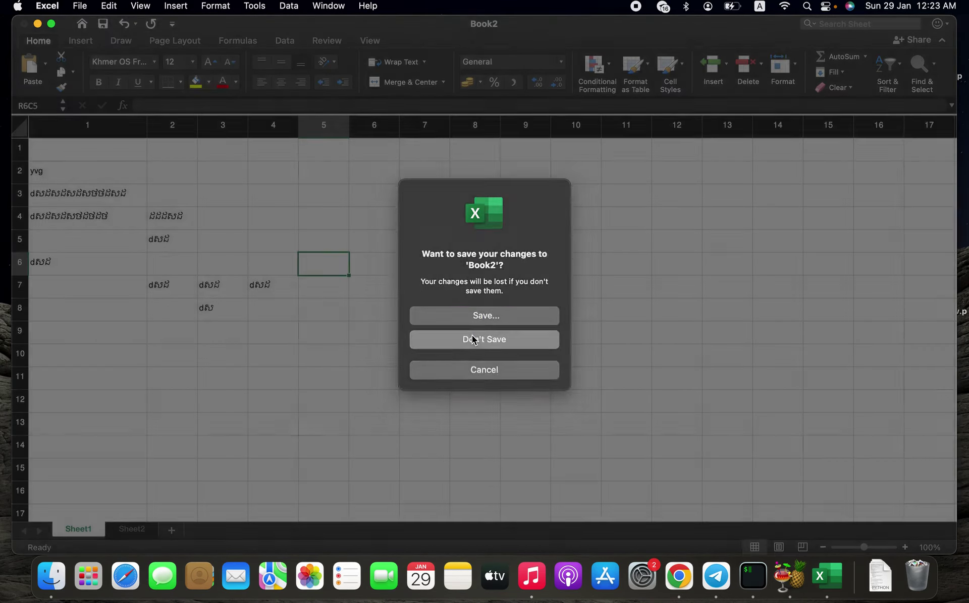
right_click(825, 585)
left_click(824, 479)
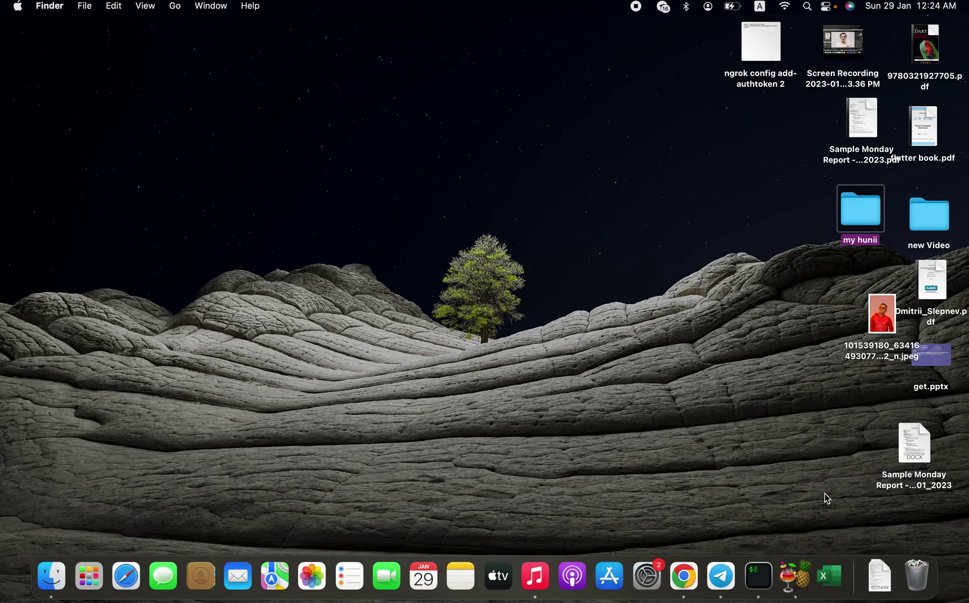
Relaunch Excel and create a new blank workbook
left_click(104, 560)
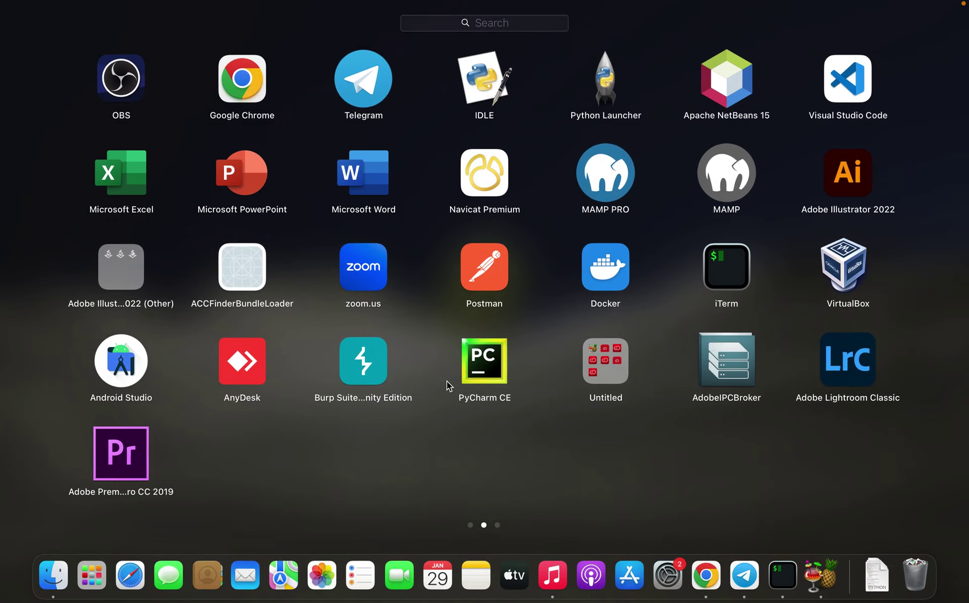
left_click(135, 157)
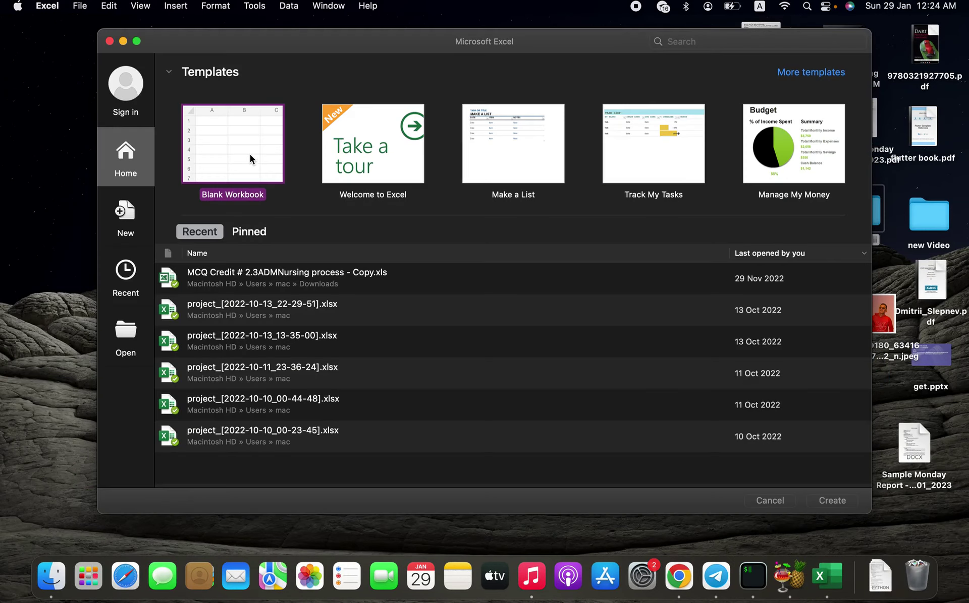
double_click(250, 155)
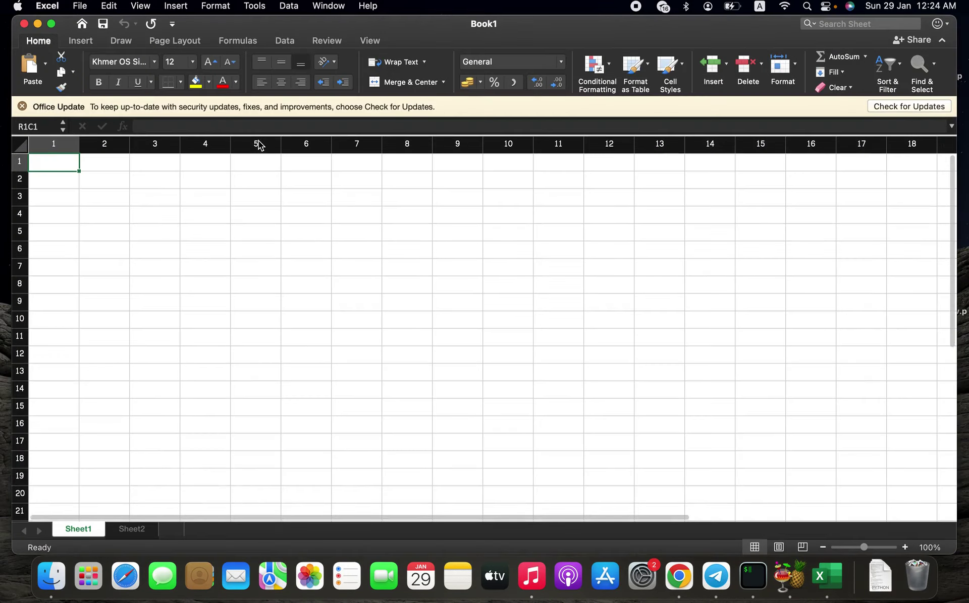
Switch to the Khmer input source and enter a short Khmer sample text in row 7 of column 2
left_click(126, 263)
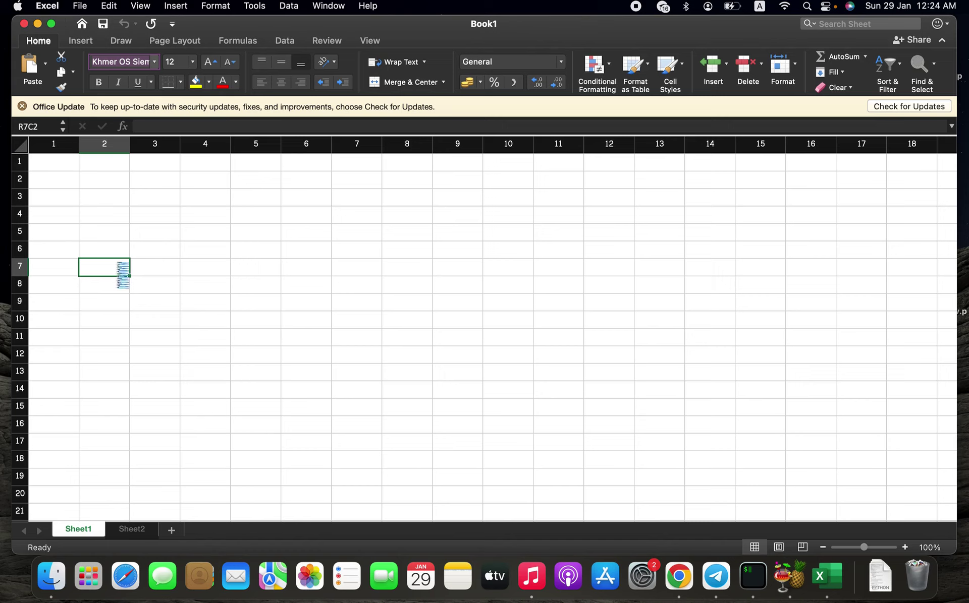
double_click(127, 267)
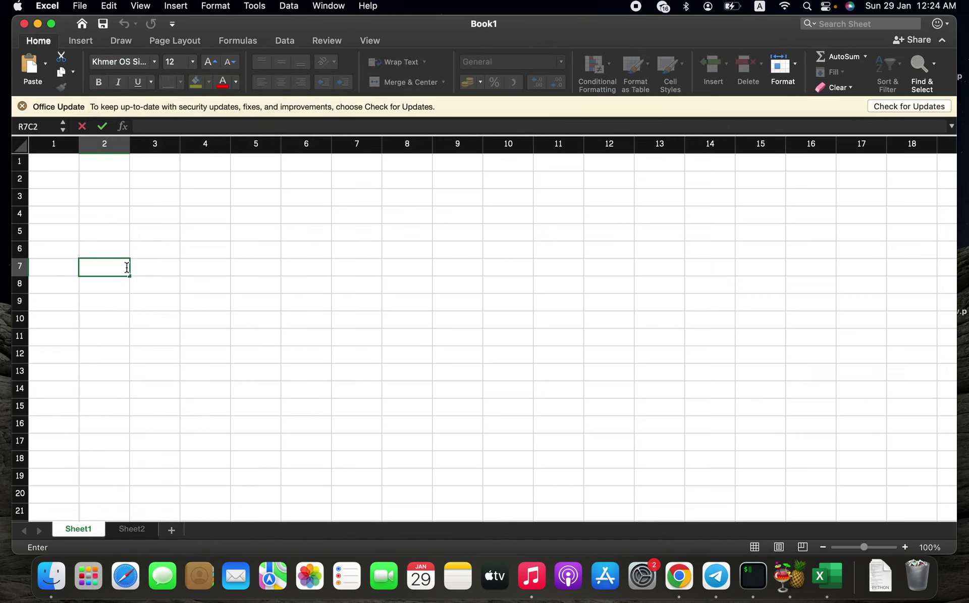
left_click(760, 6)
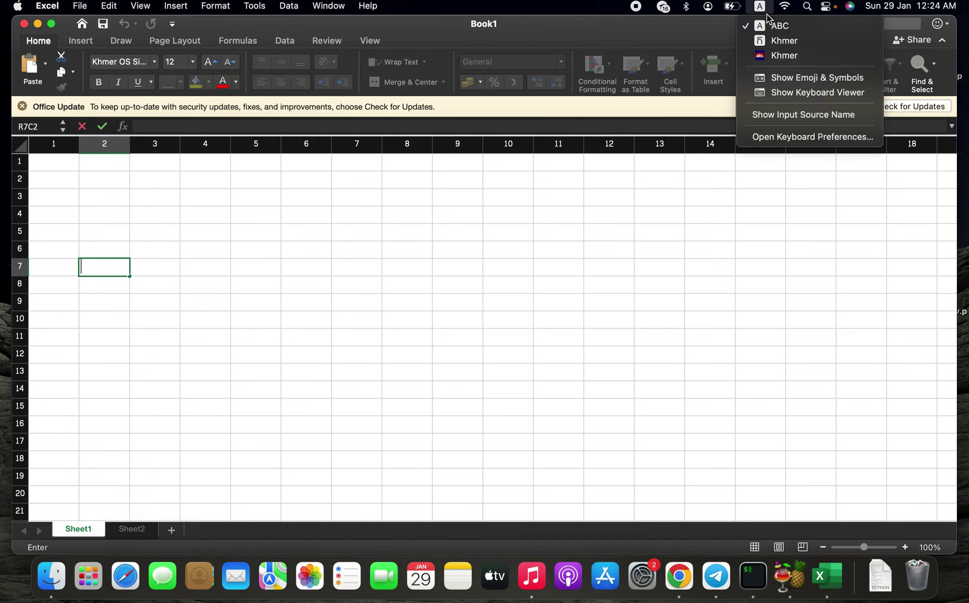
left_click(768, 57)
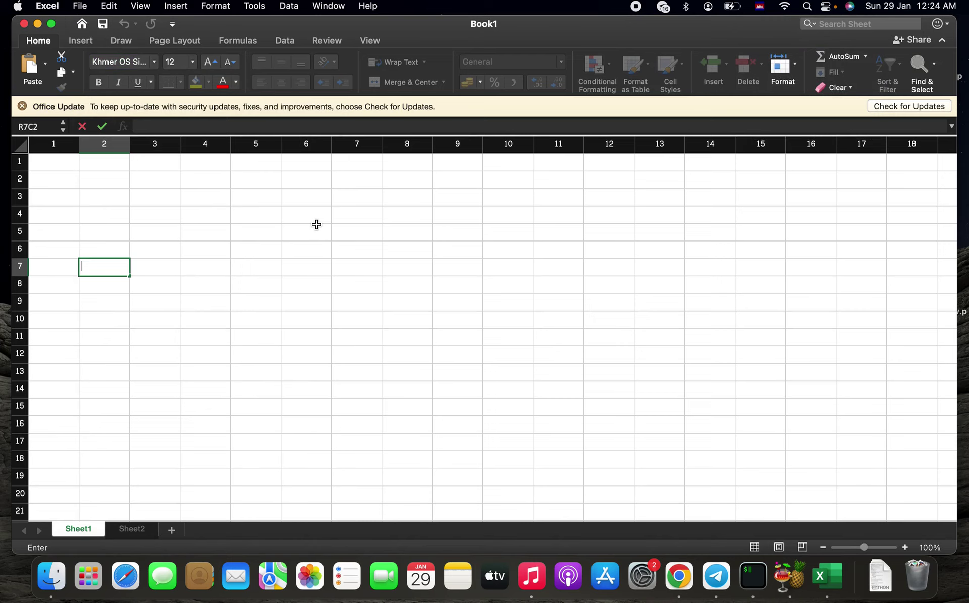
type("ពងងង")
left_click(156, 294)
left_click(119, 271)
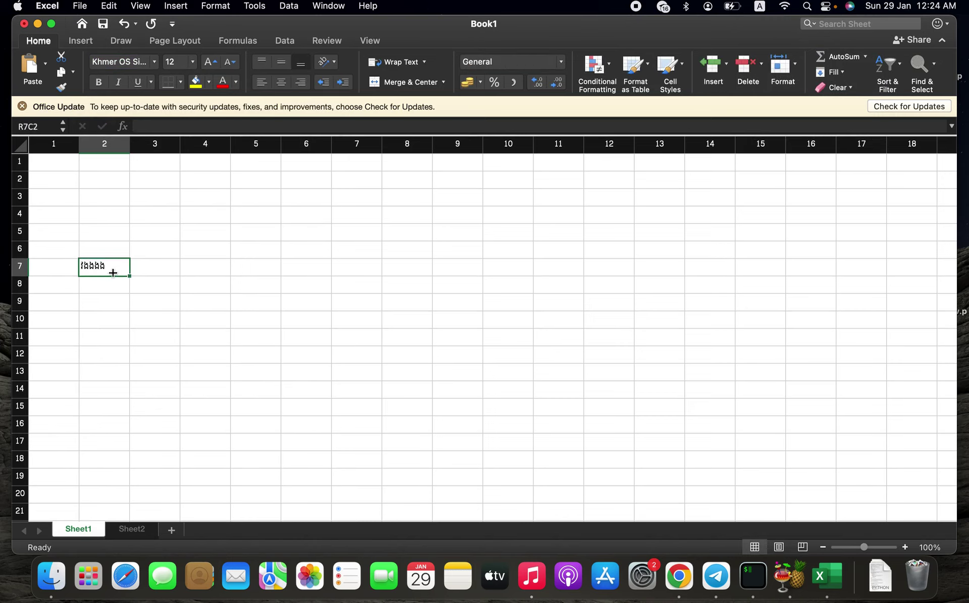
mouse_move(104, 266)
left_mouse_down()
mouse_move(76, 261)
mouse_move(103, 268)
left_mouse_up()
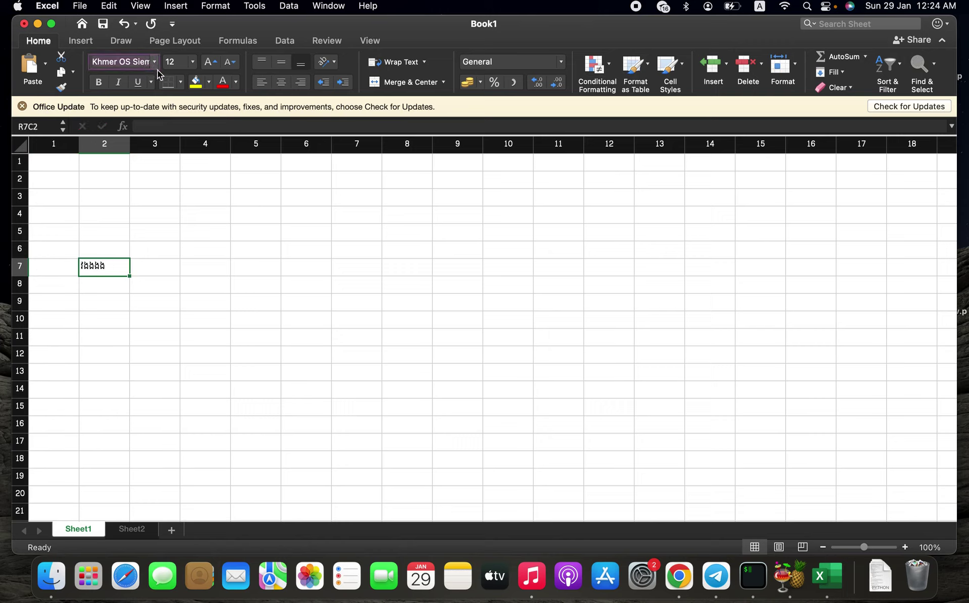
left_click(126, 247)
left_click(106, 268)
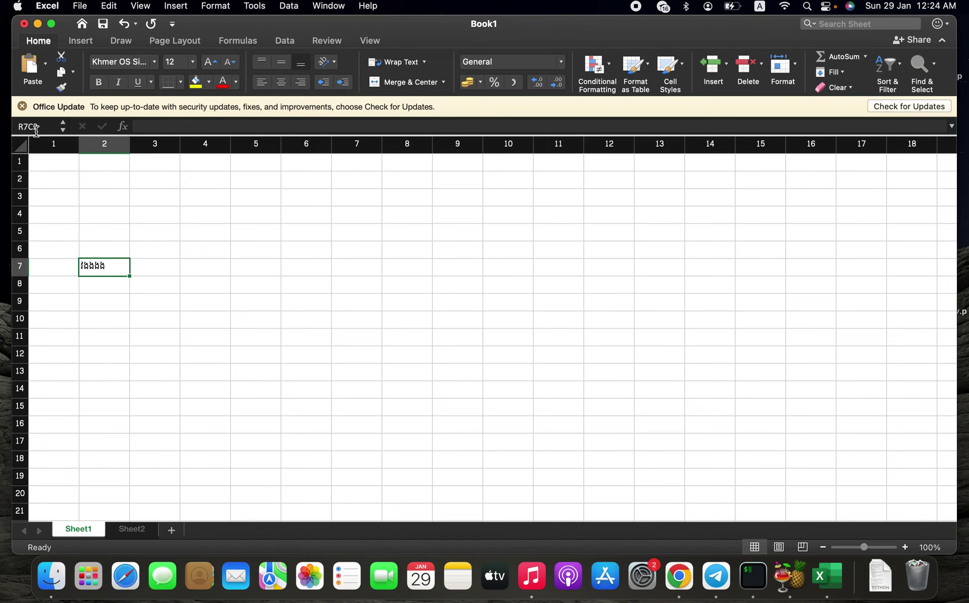
left_click(20, 145)
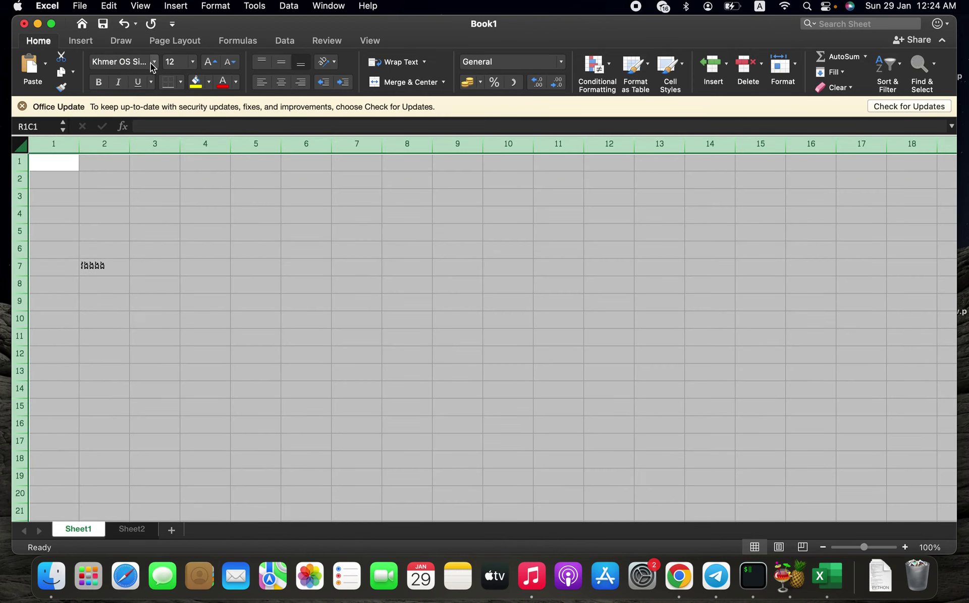
left_click(152, 65)
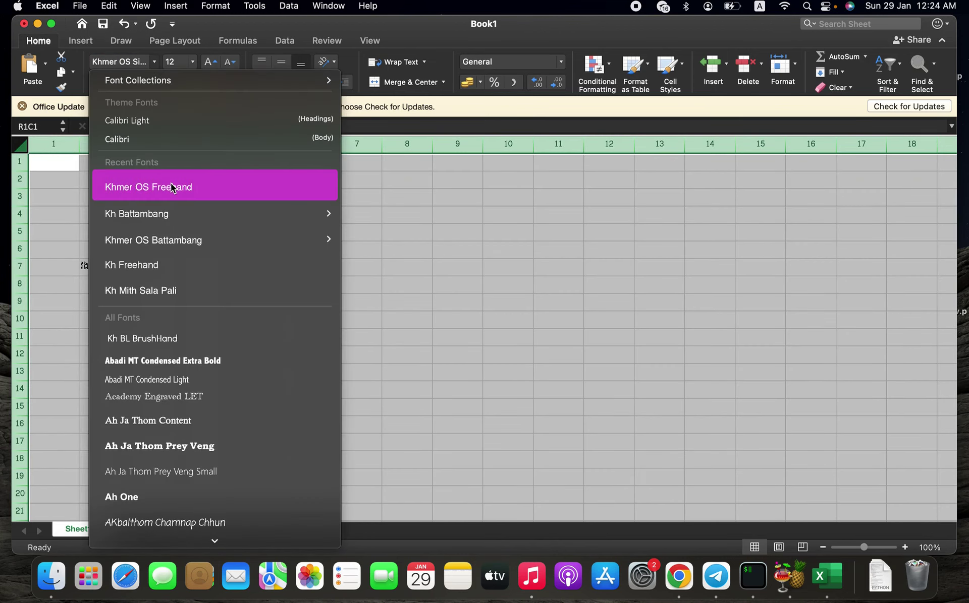
left_click(21, 145)
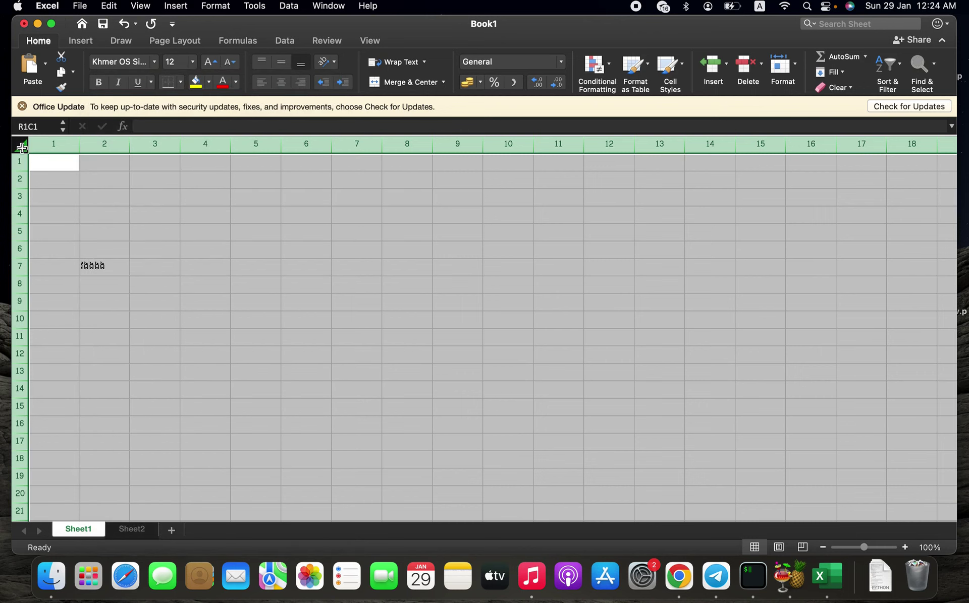
left_click(75, 190)
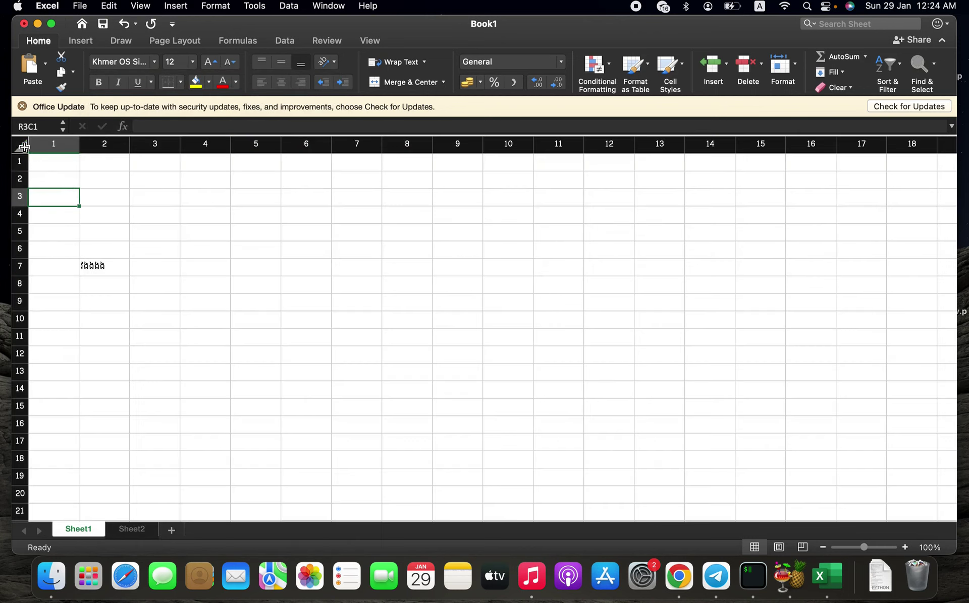
Apply the Khmer OS Freehand font to the entire worksheet
left_click(24, 147)
left_click(154, 61)
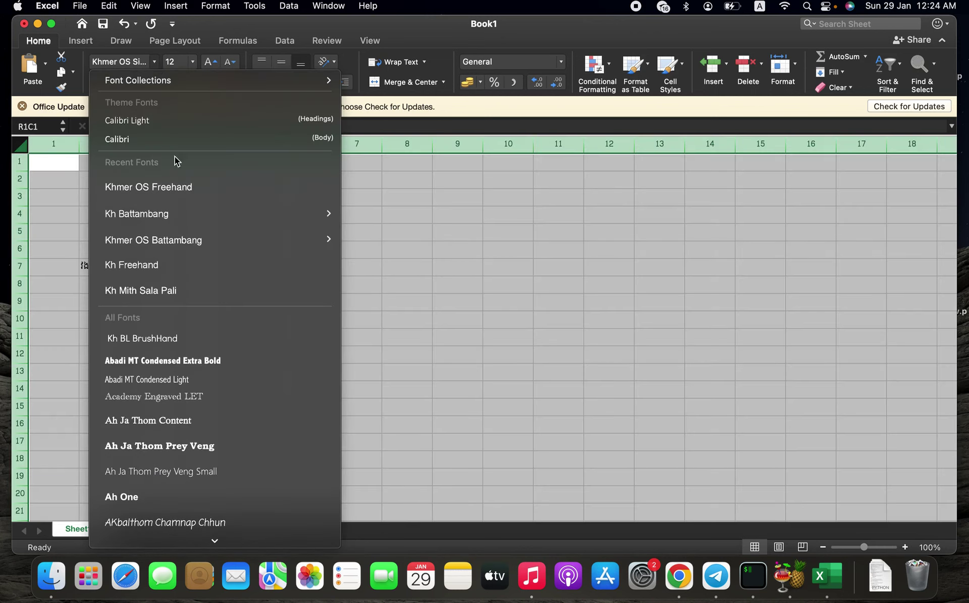
left_click(152, 192)
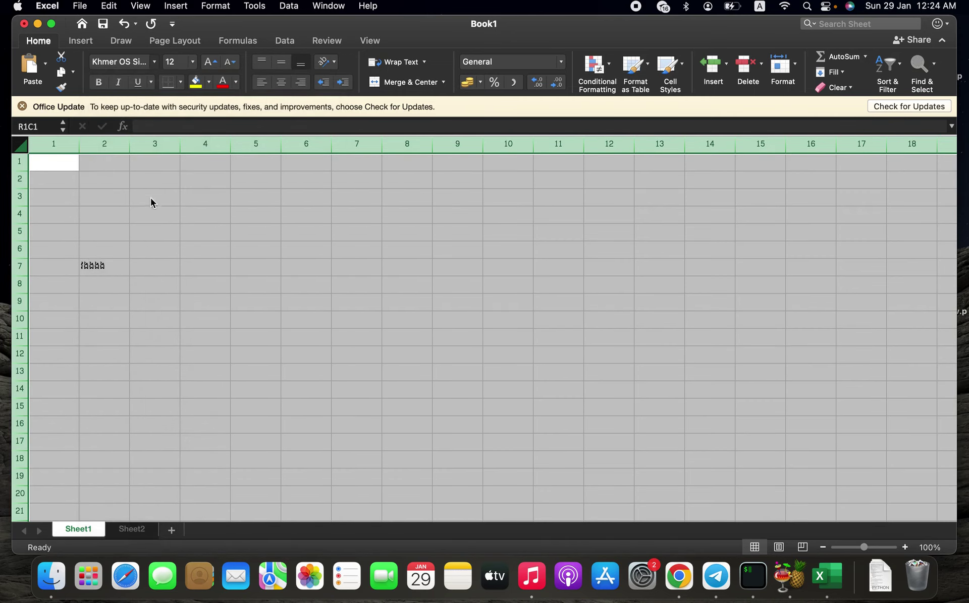
Switch to the Khmer input source and enter "ថដថ" in row 4 of column 2
left_click(113, 236)
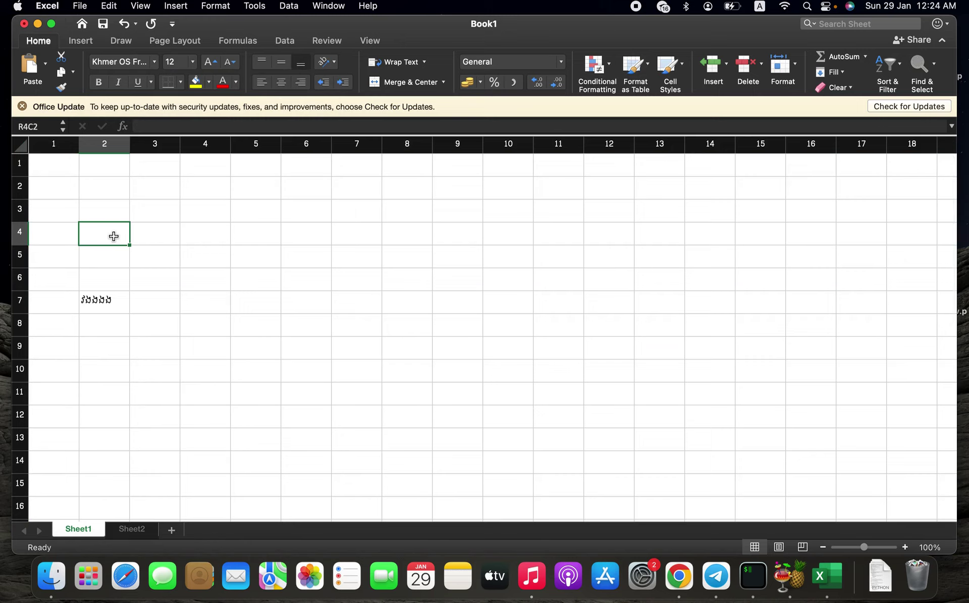
type("d")
key("ctrl+space")
type("សដ")
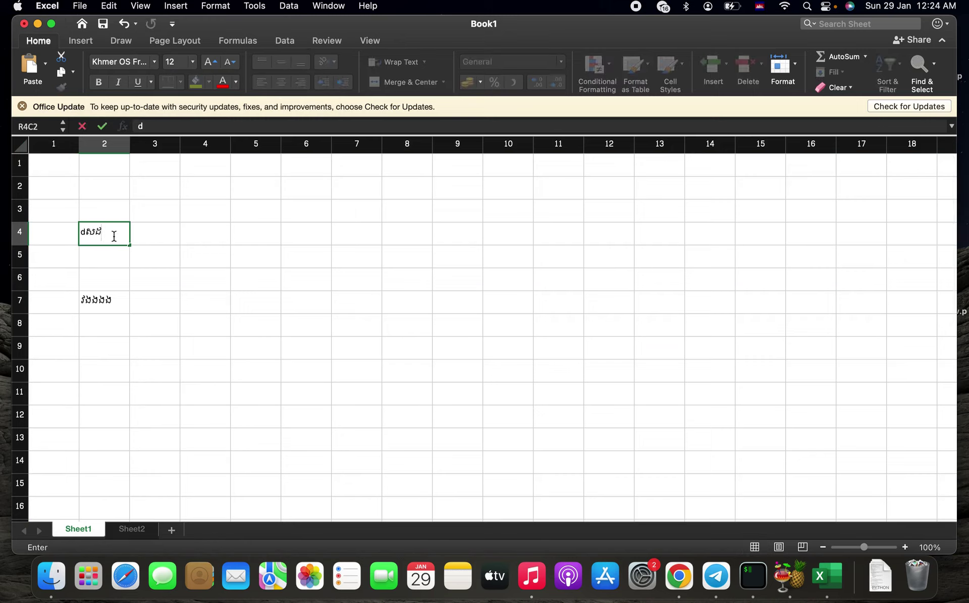
key("BackSpace")
type("ថដថ")
Enter "fដថ" in row 4 of column 3 and switch back to the English input source
left_click(151, 257)
left_click(154, 227)
type("ដេថ")
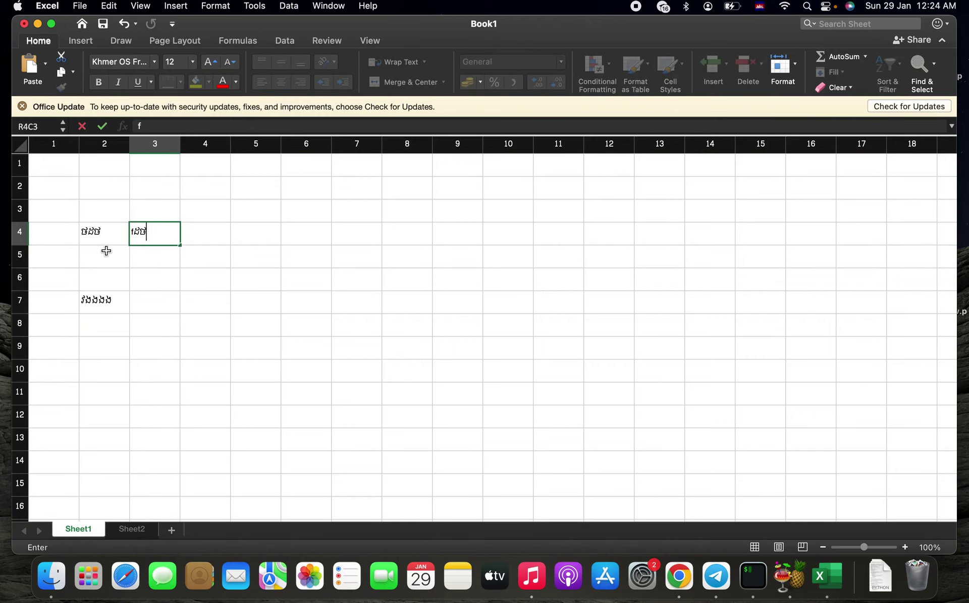
left_click(106, 251)
key("ctrl+space")
Dismiss the Office Update notice above the worksheet
left_click(151, 231)
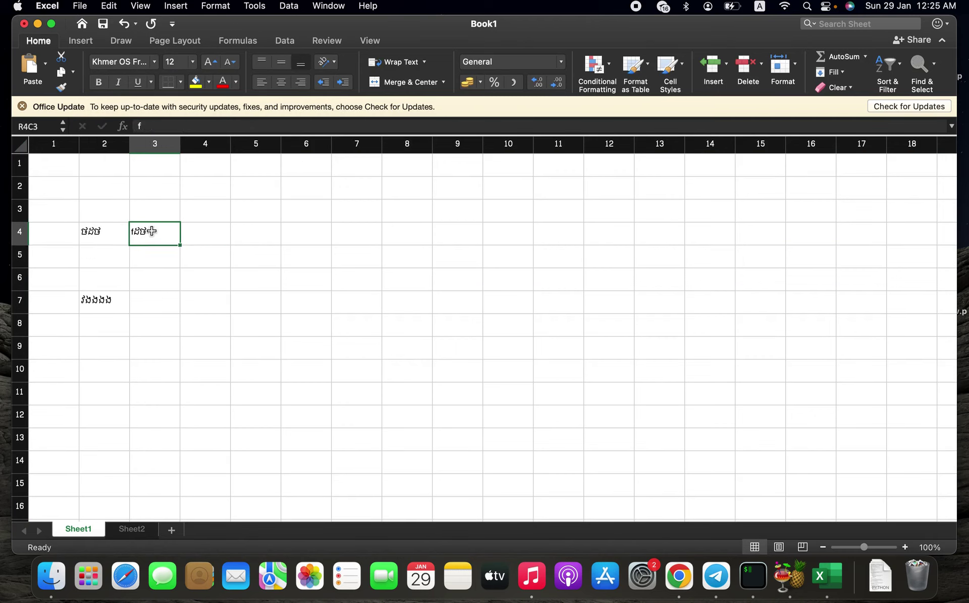
left_click(153, 263)
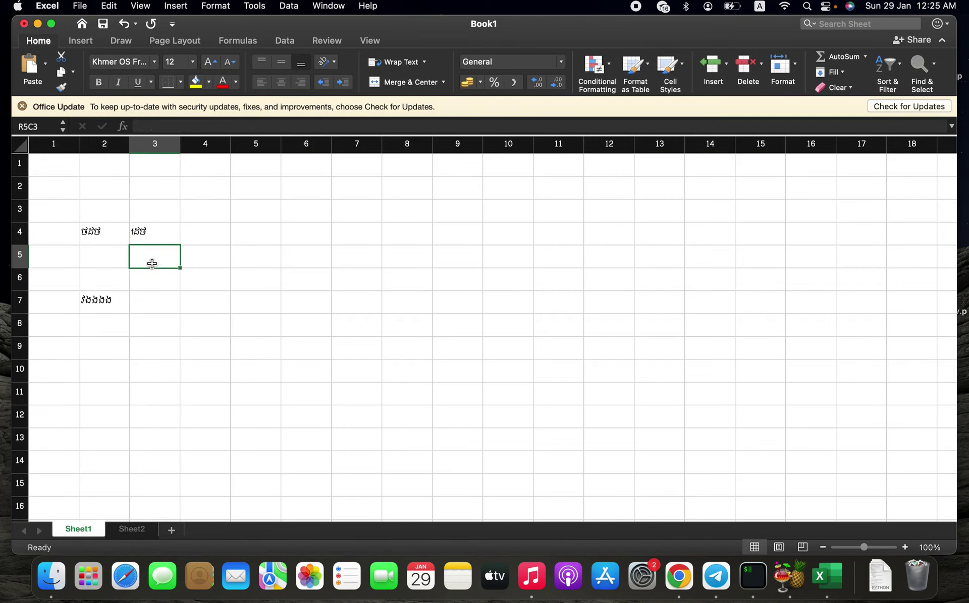
left_click(209, 248)
left_click(23, 106)
Clear the sample texts from row 4 of columns 3 and 2
left_click(155, 215)
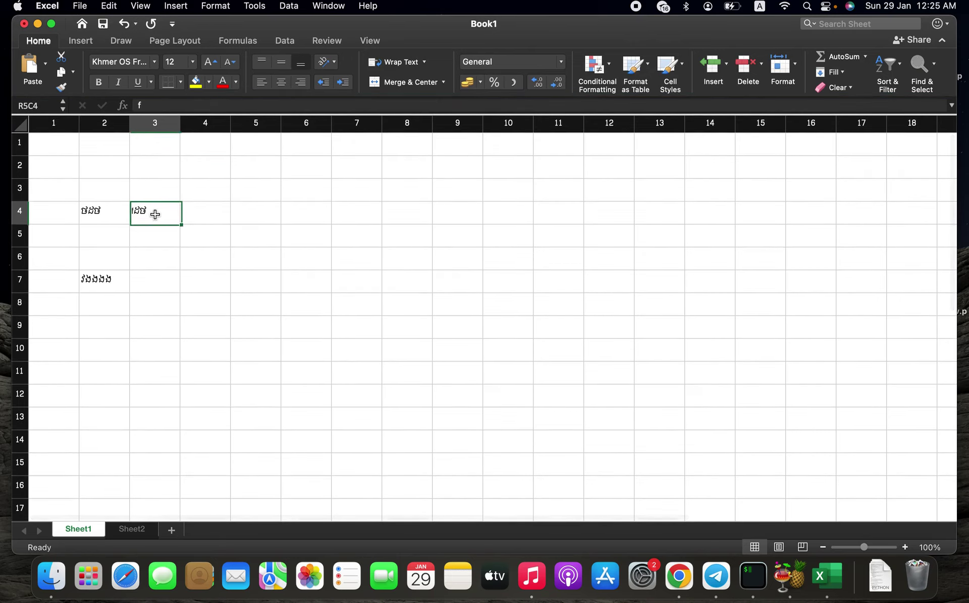
double_click(151, 215)
key("BackSpace")
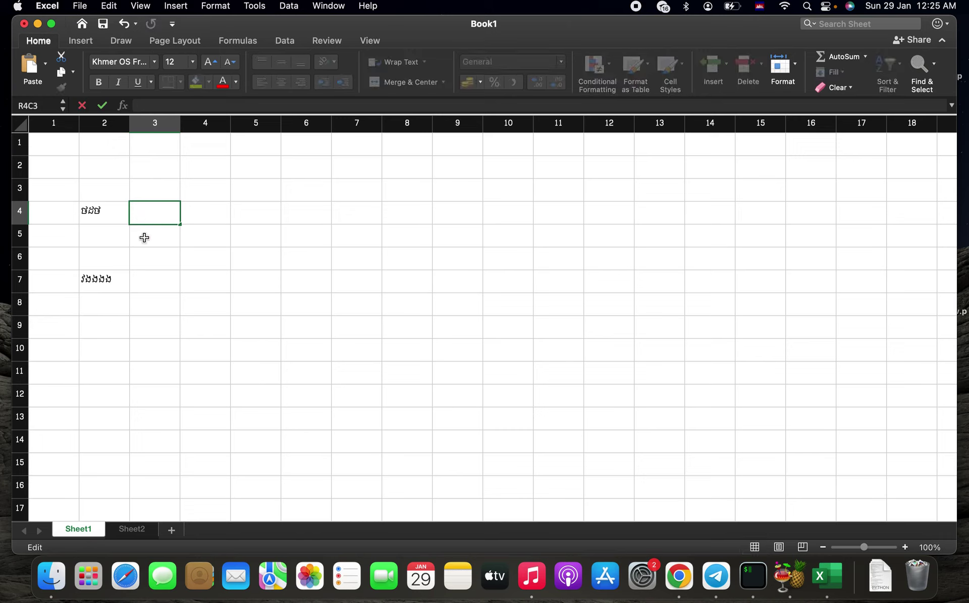
key("Return")
left_click(108, 210)
key("ctrl+space")
key("Delete")
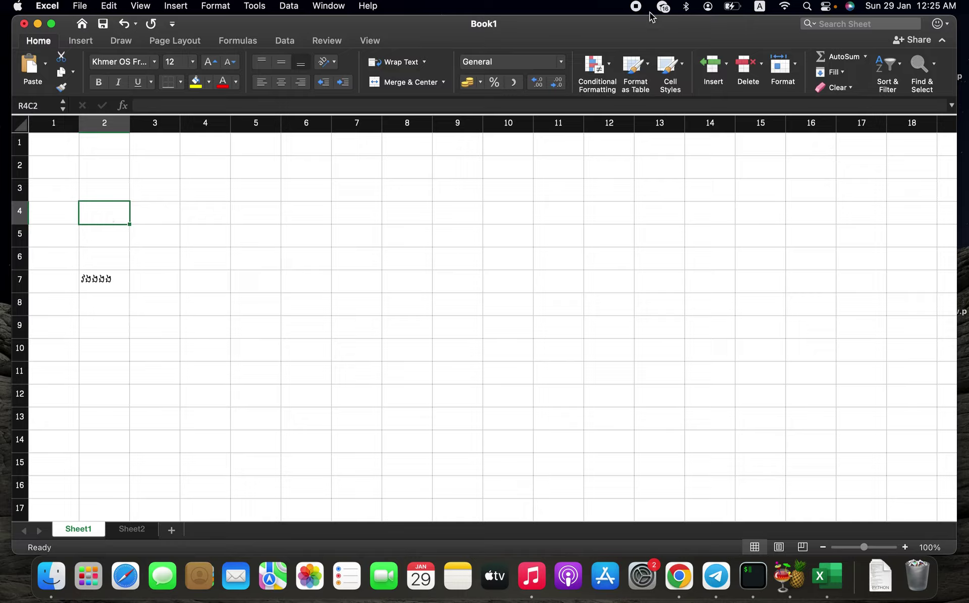